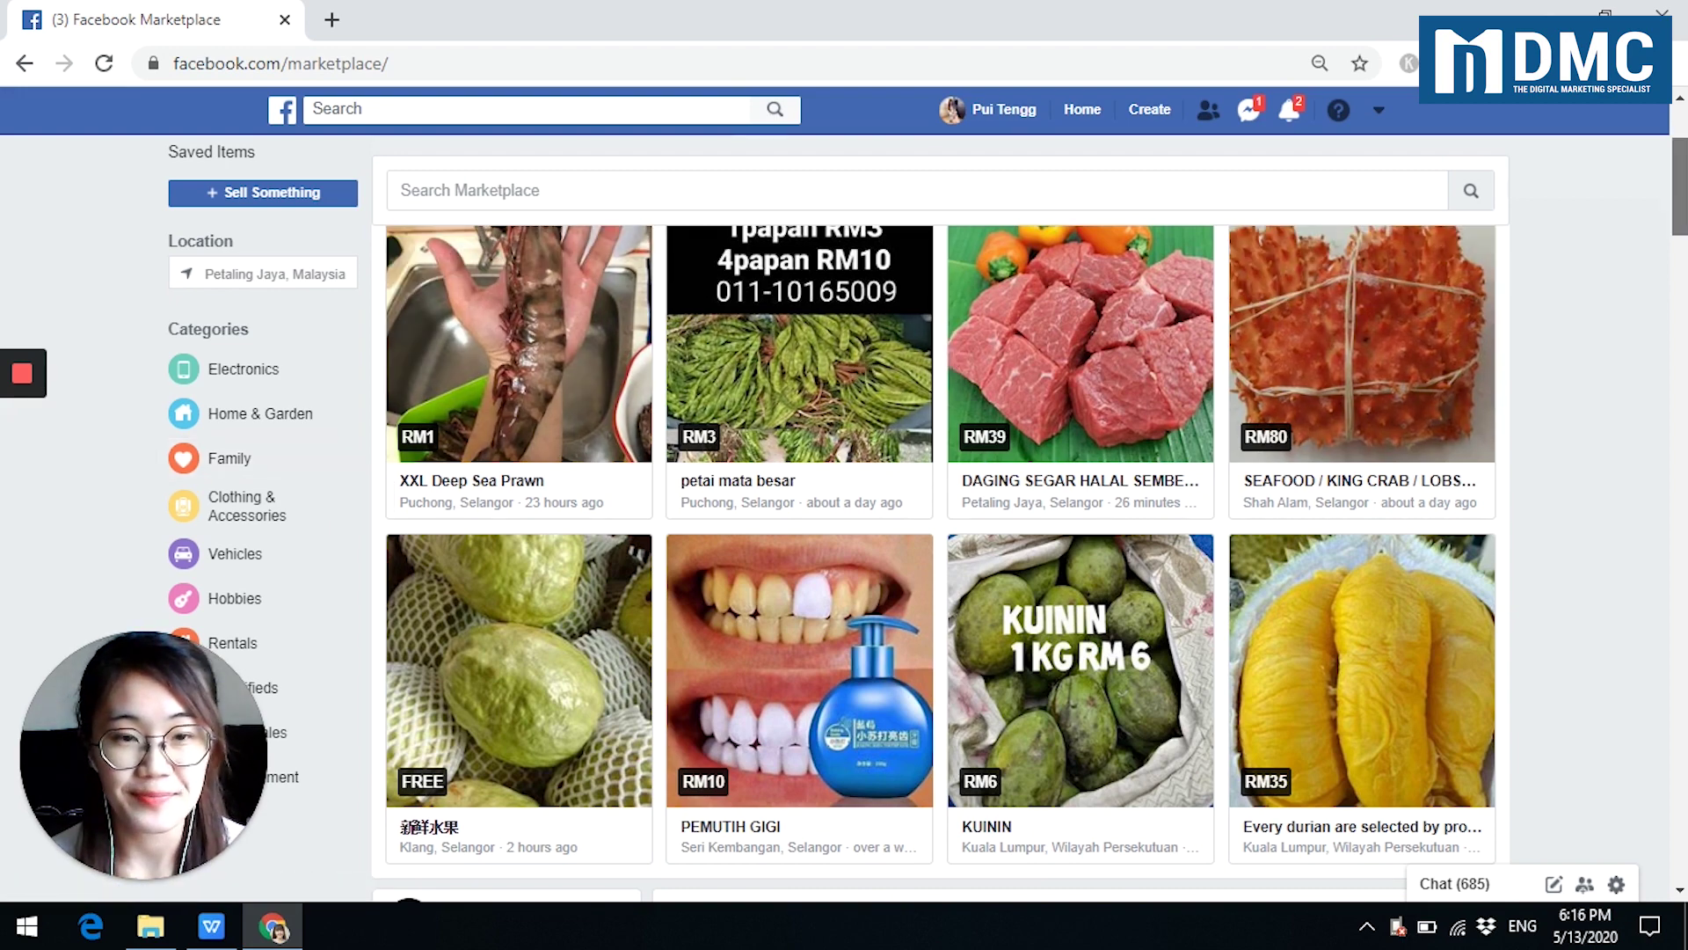
# Look through the Marketplace listings in Top Picks, Miscellaneous, Household and Health & Beauty.
pyautogui.scroll(-3, 940, 563)
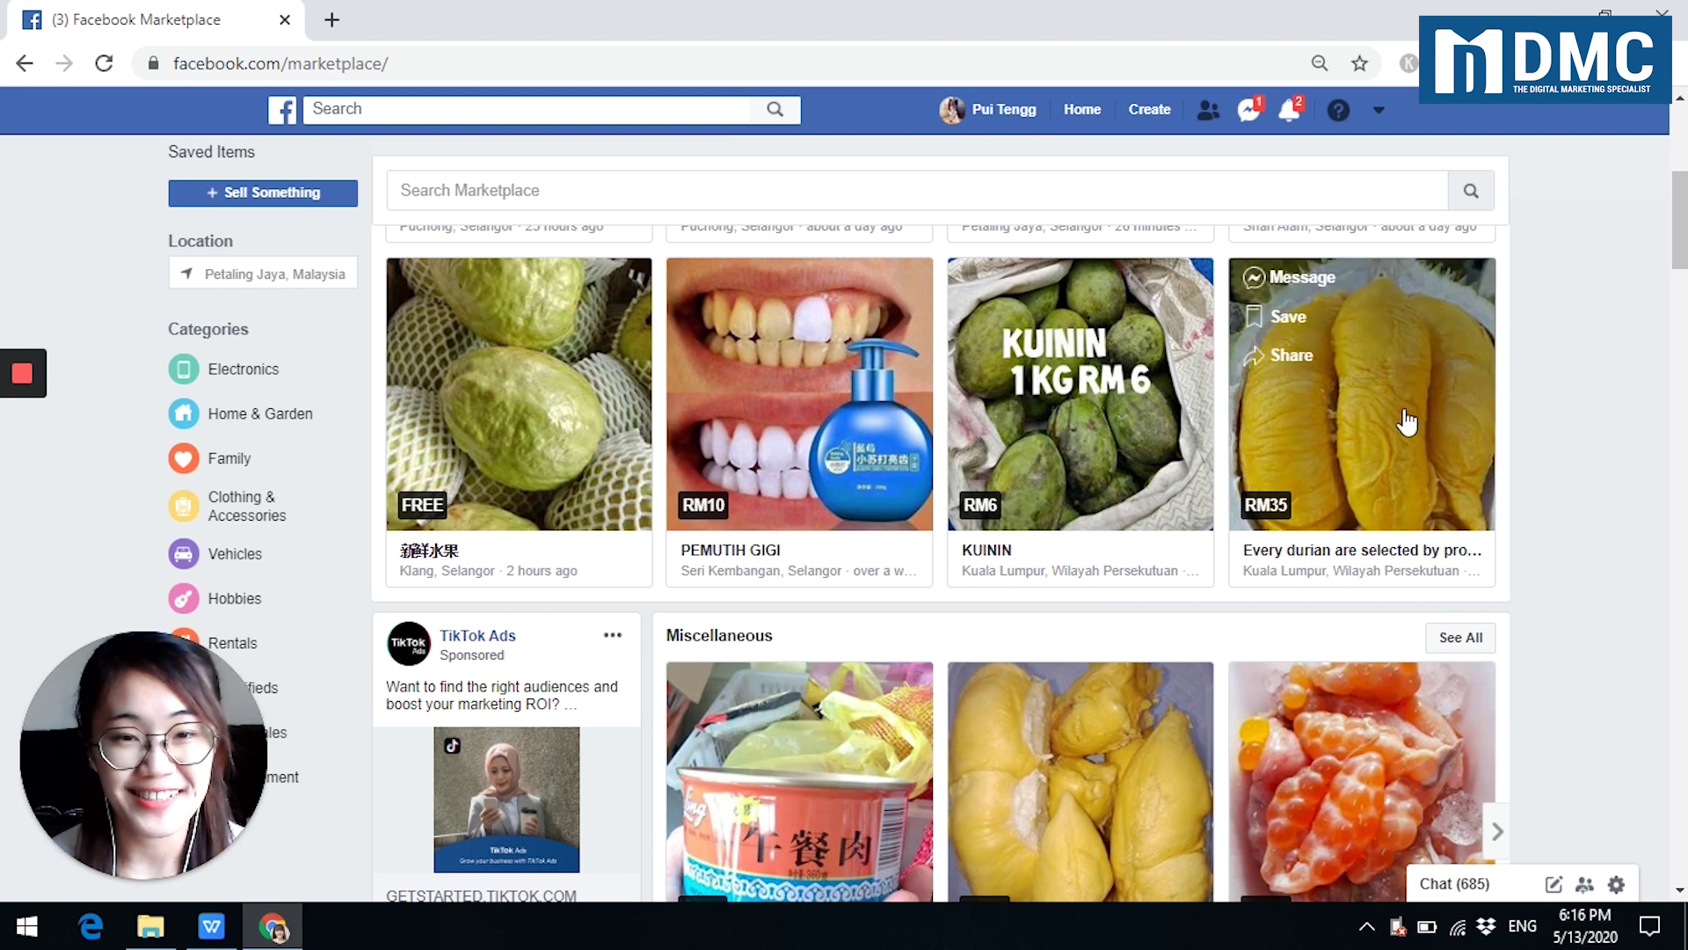
pyautogui.scroll(-1, 1682, 273)
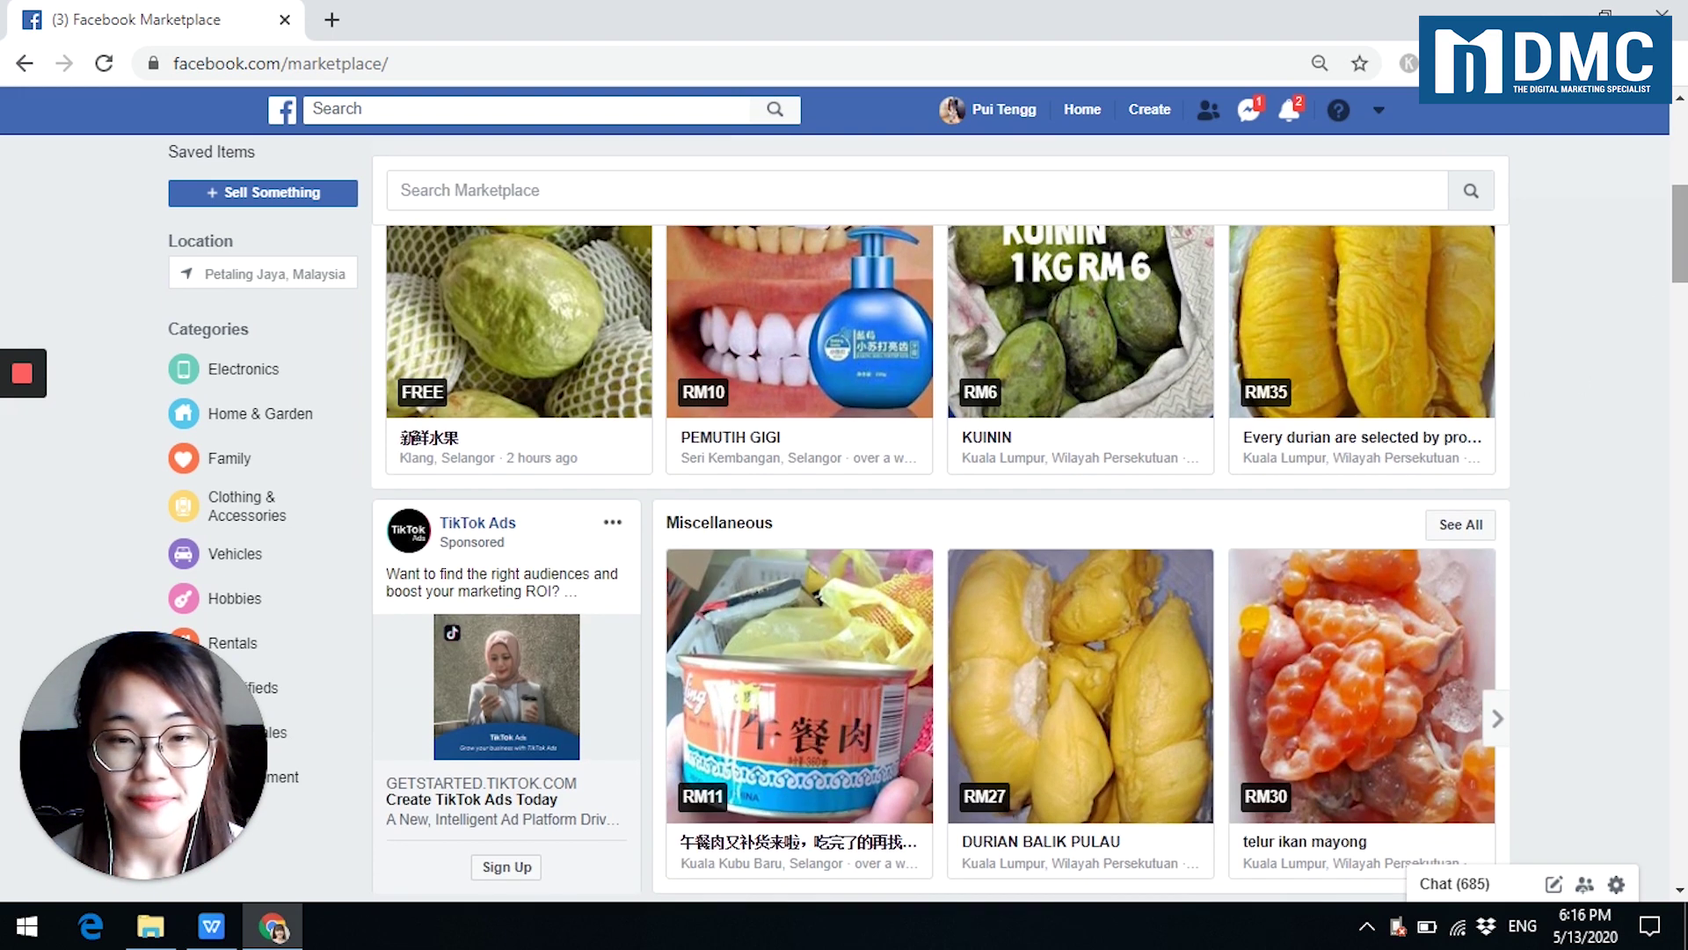
pyautogui.scroll(-4, 1681, 272)
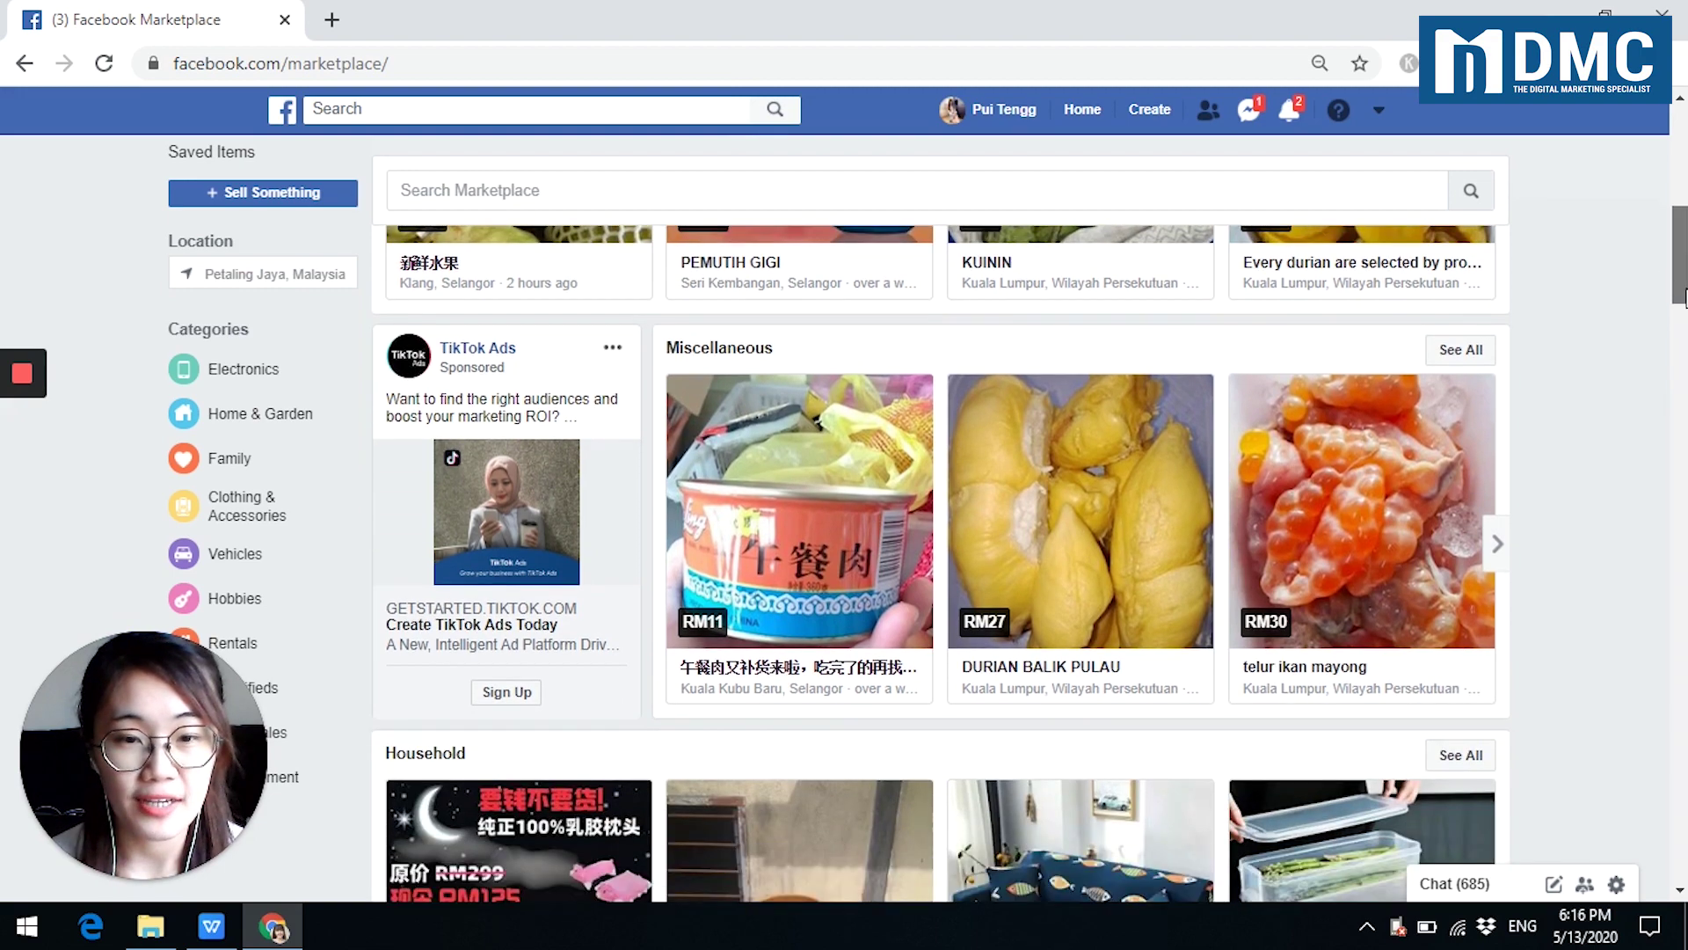
pyautogui.scroll(-3, 1681, 281)
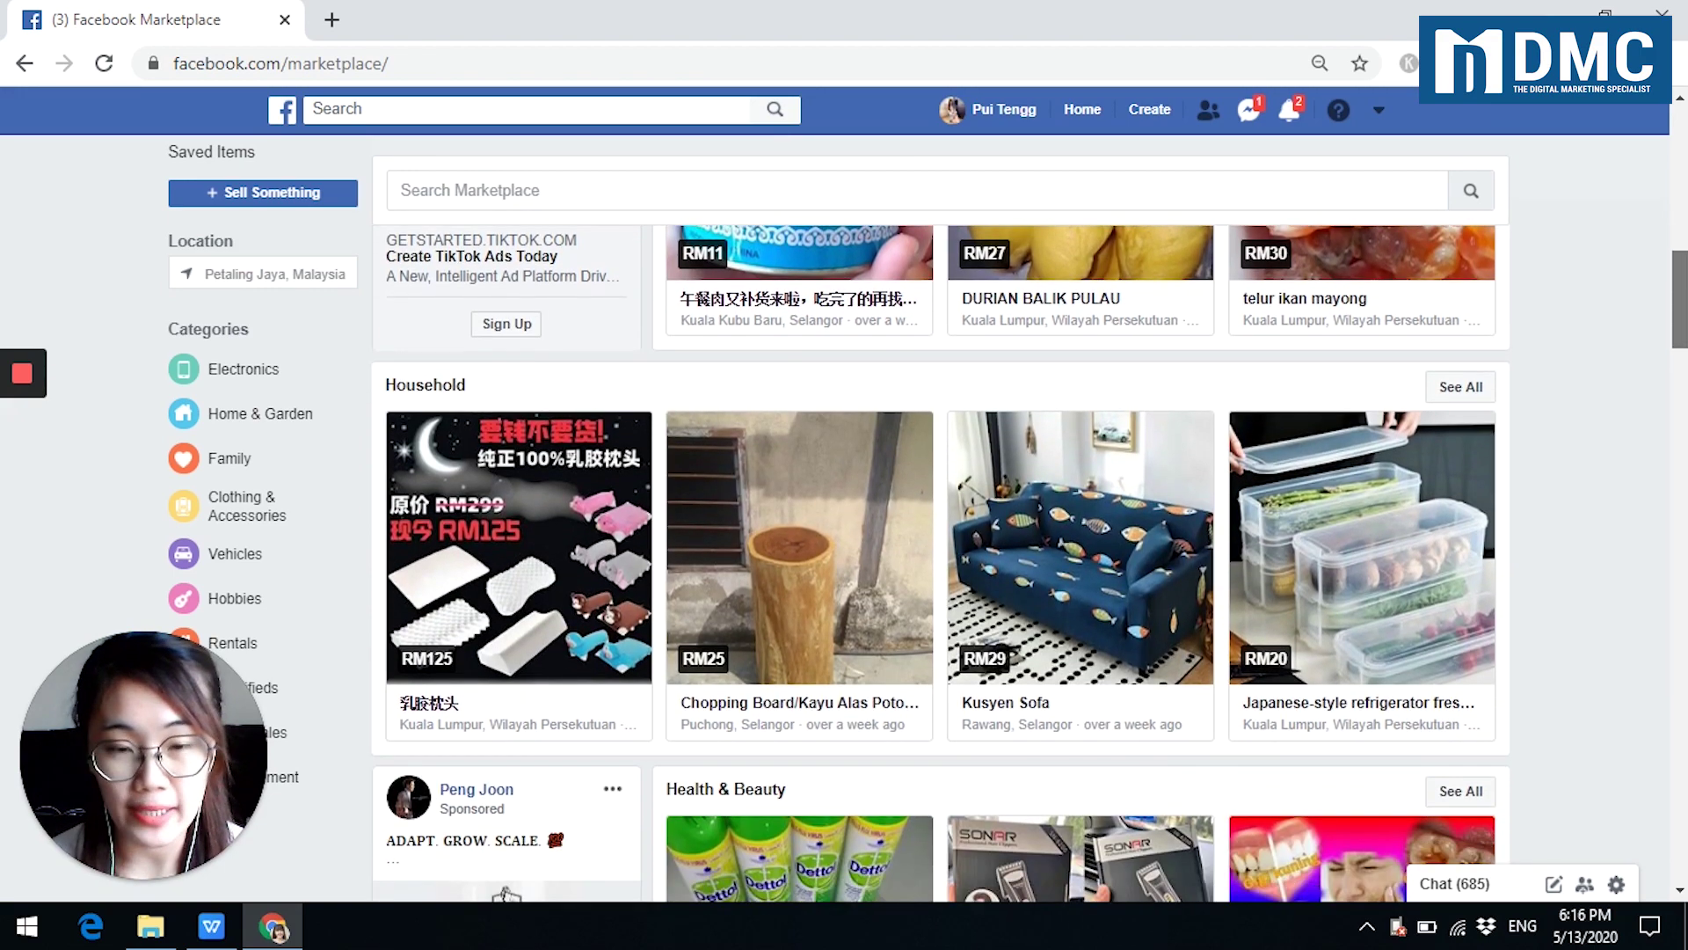
pyautogui.scroll(-2, 1681, 290)
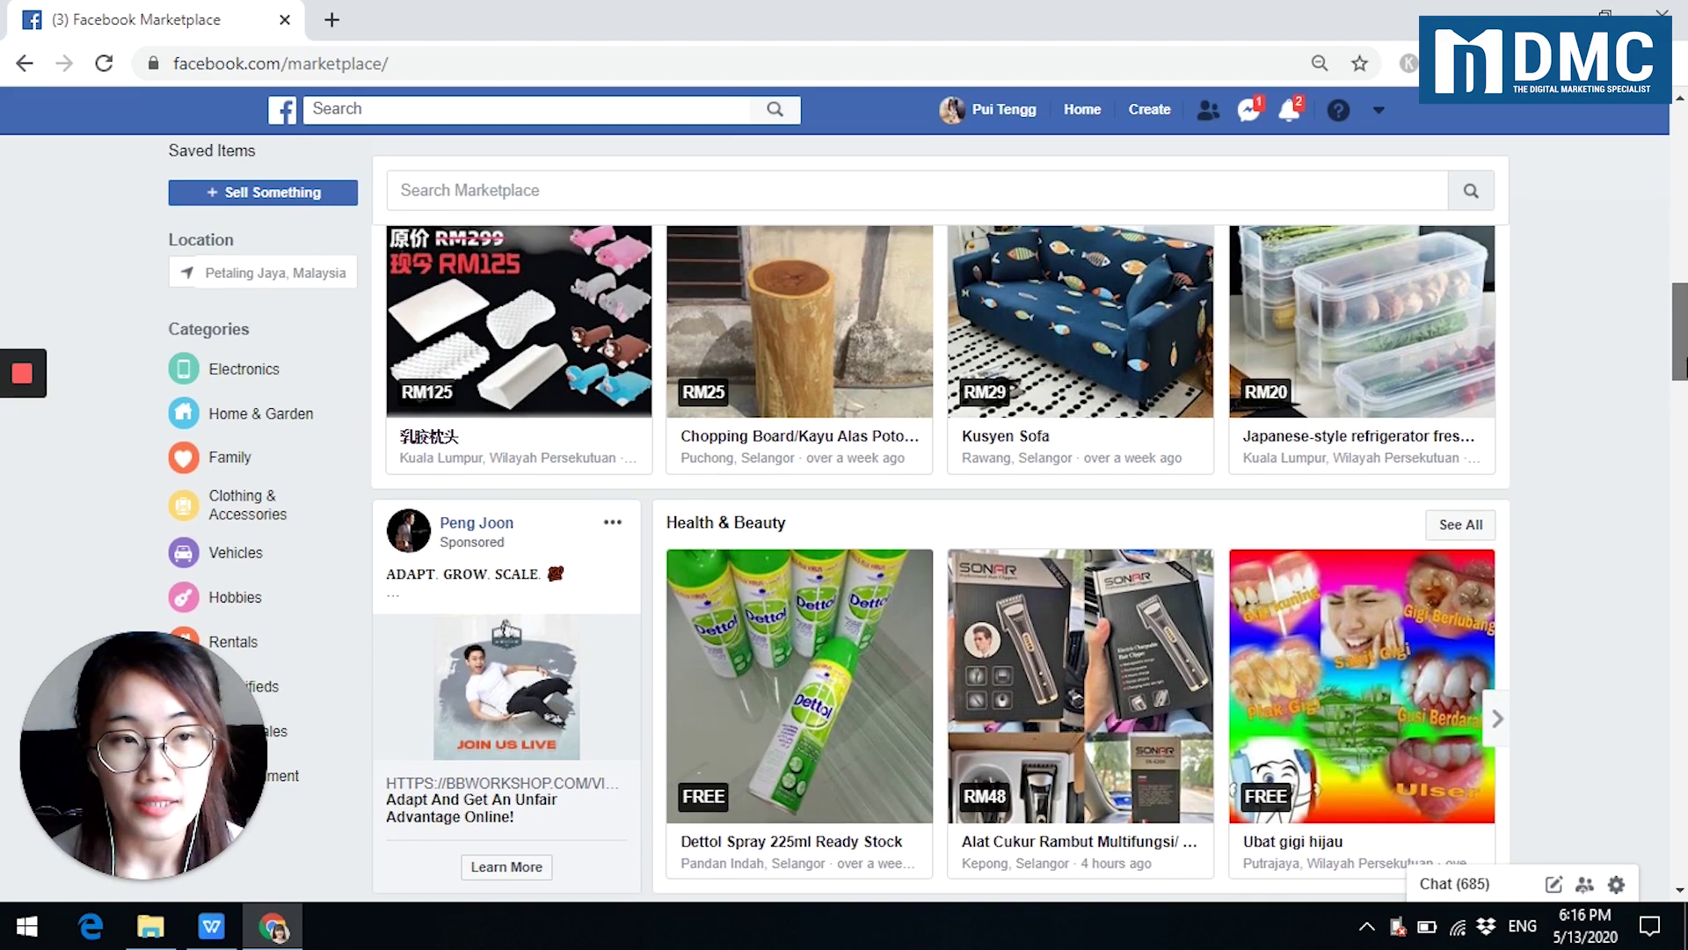
pyautogui.scroll(2, 1681, 343)
pyautogui.moveTo(1681, 343); pyautogui.dragTo(1681, 132)
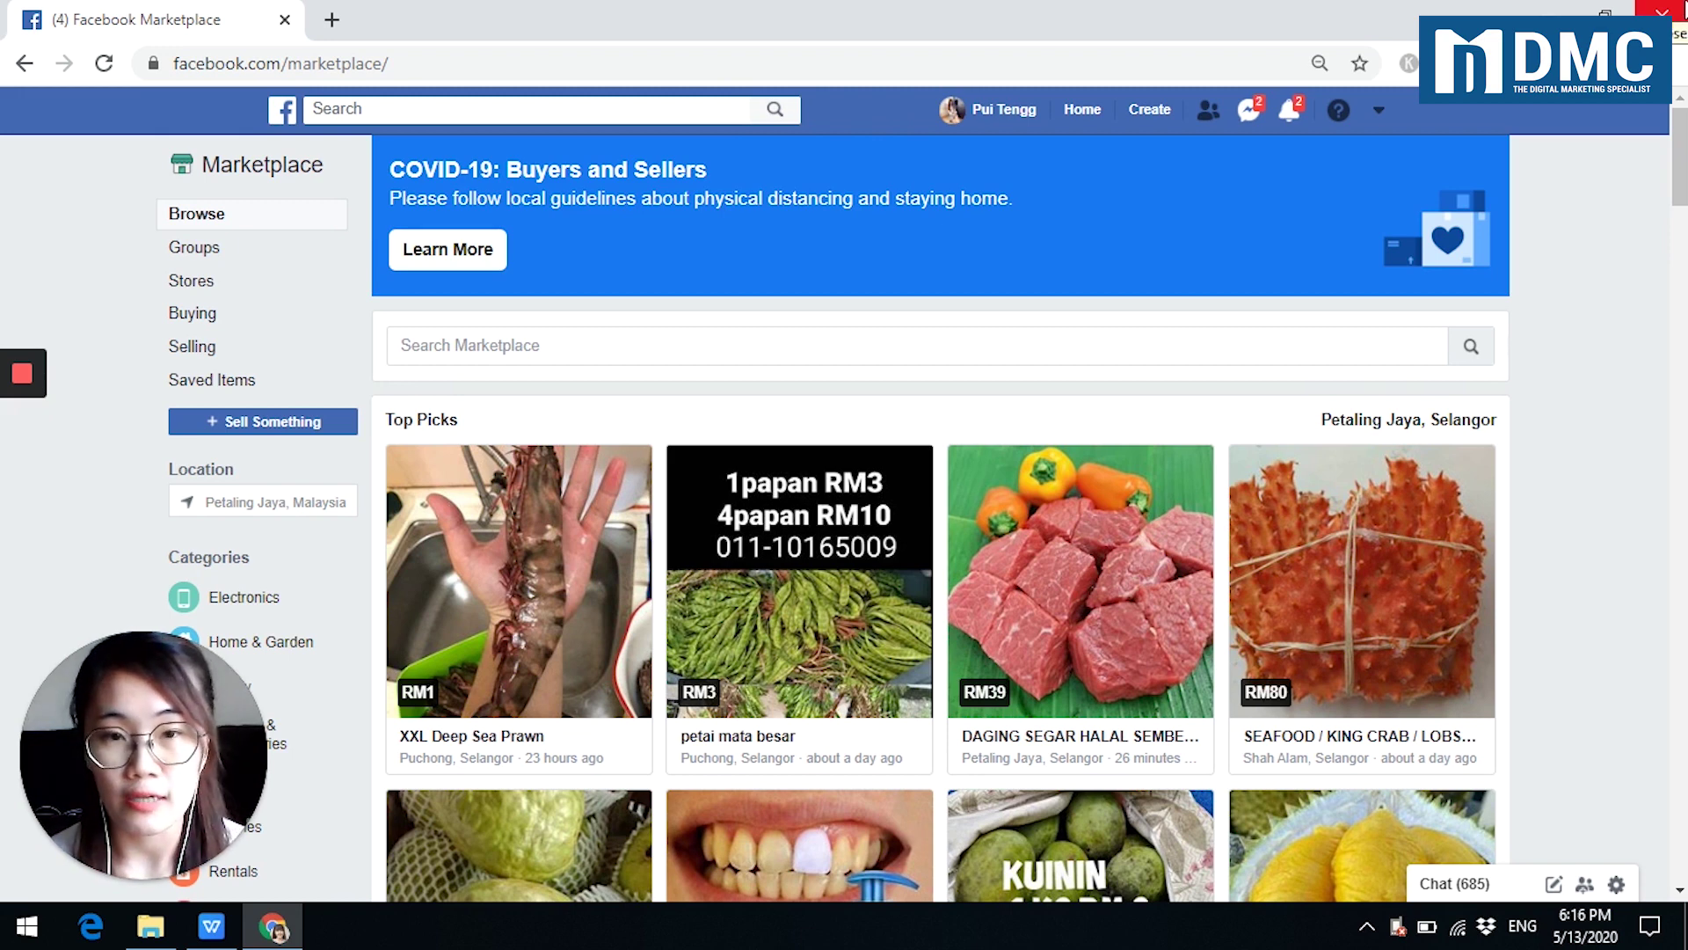
# Start a new Marketplace sale listing and title the item "Female Dress".
pyautogui.click(305, 424)
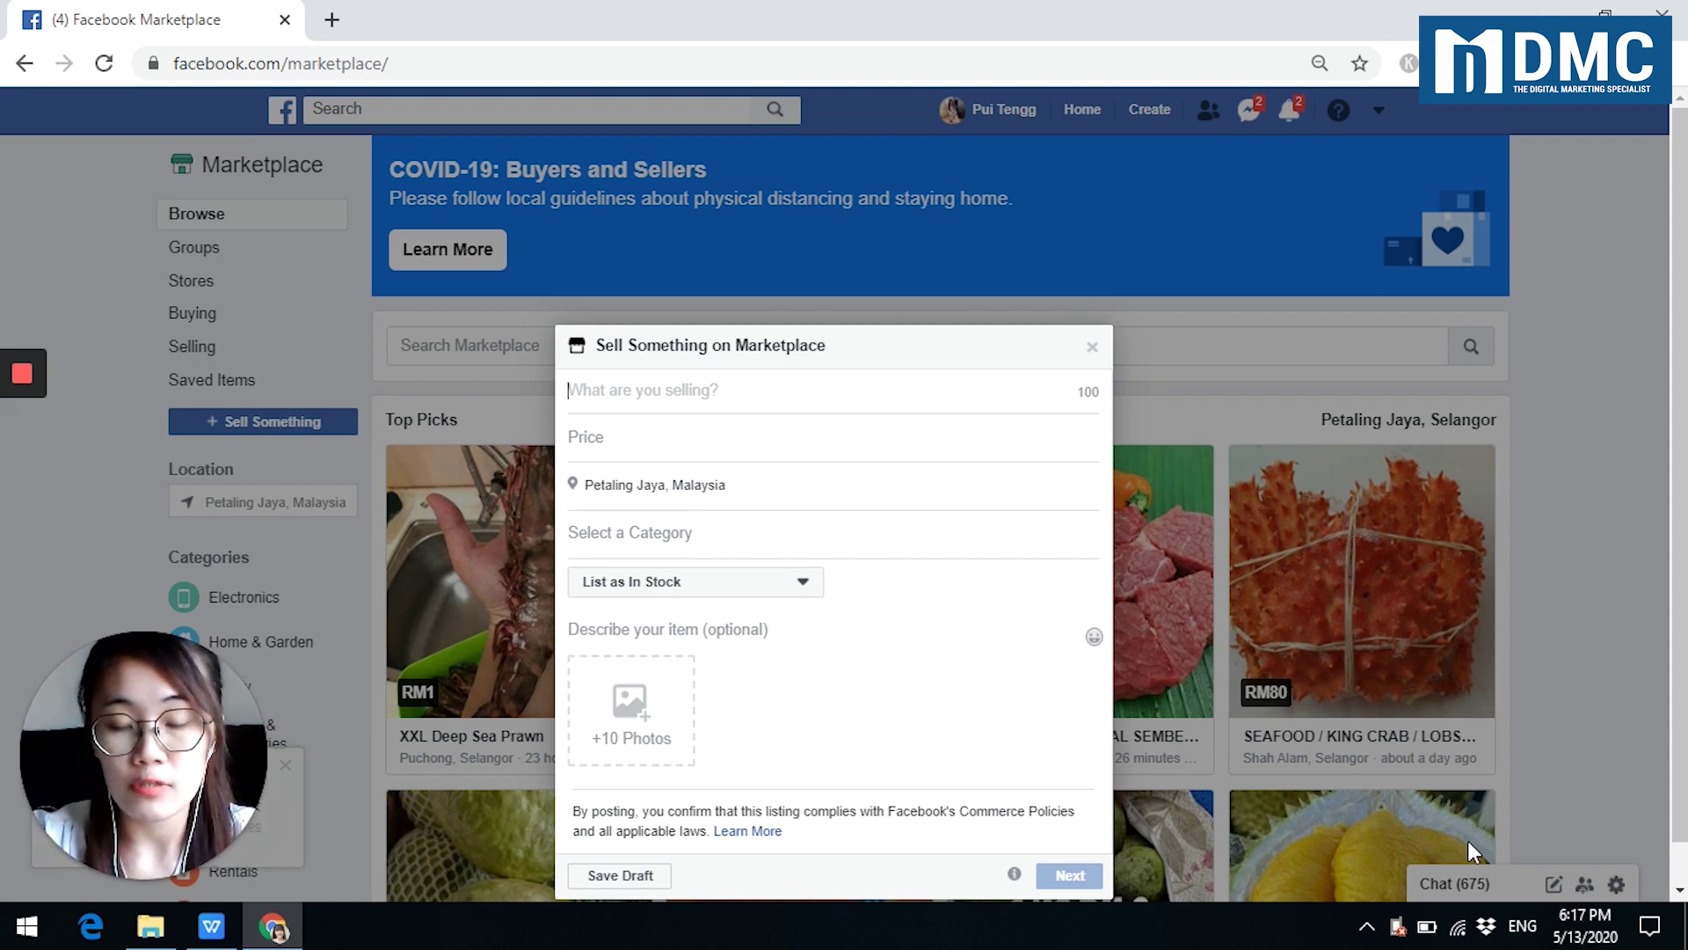
pyautogui.write('F')
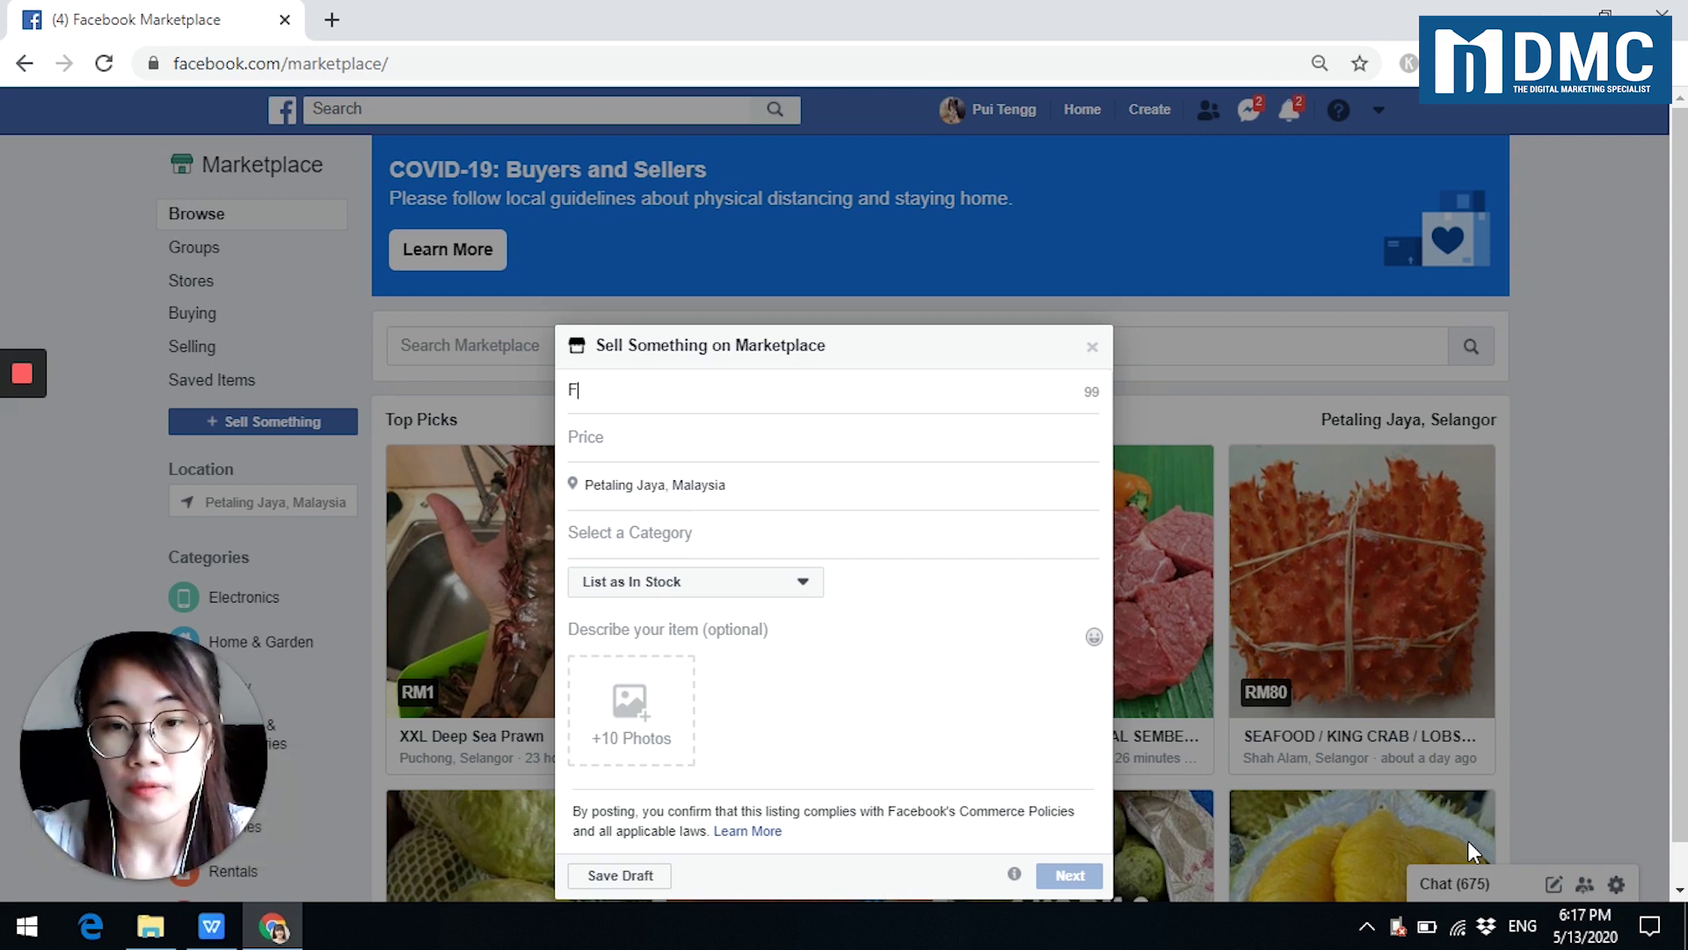
pyautogui.write('emale ')
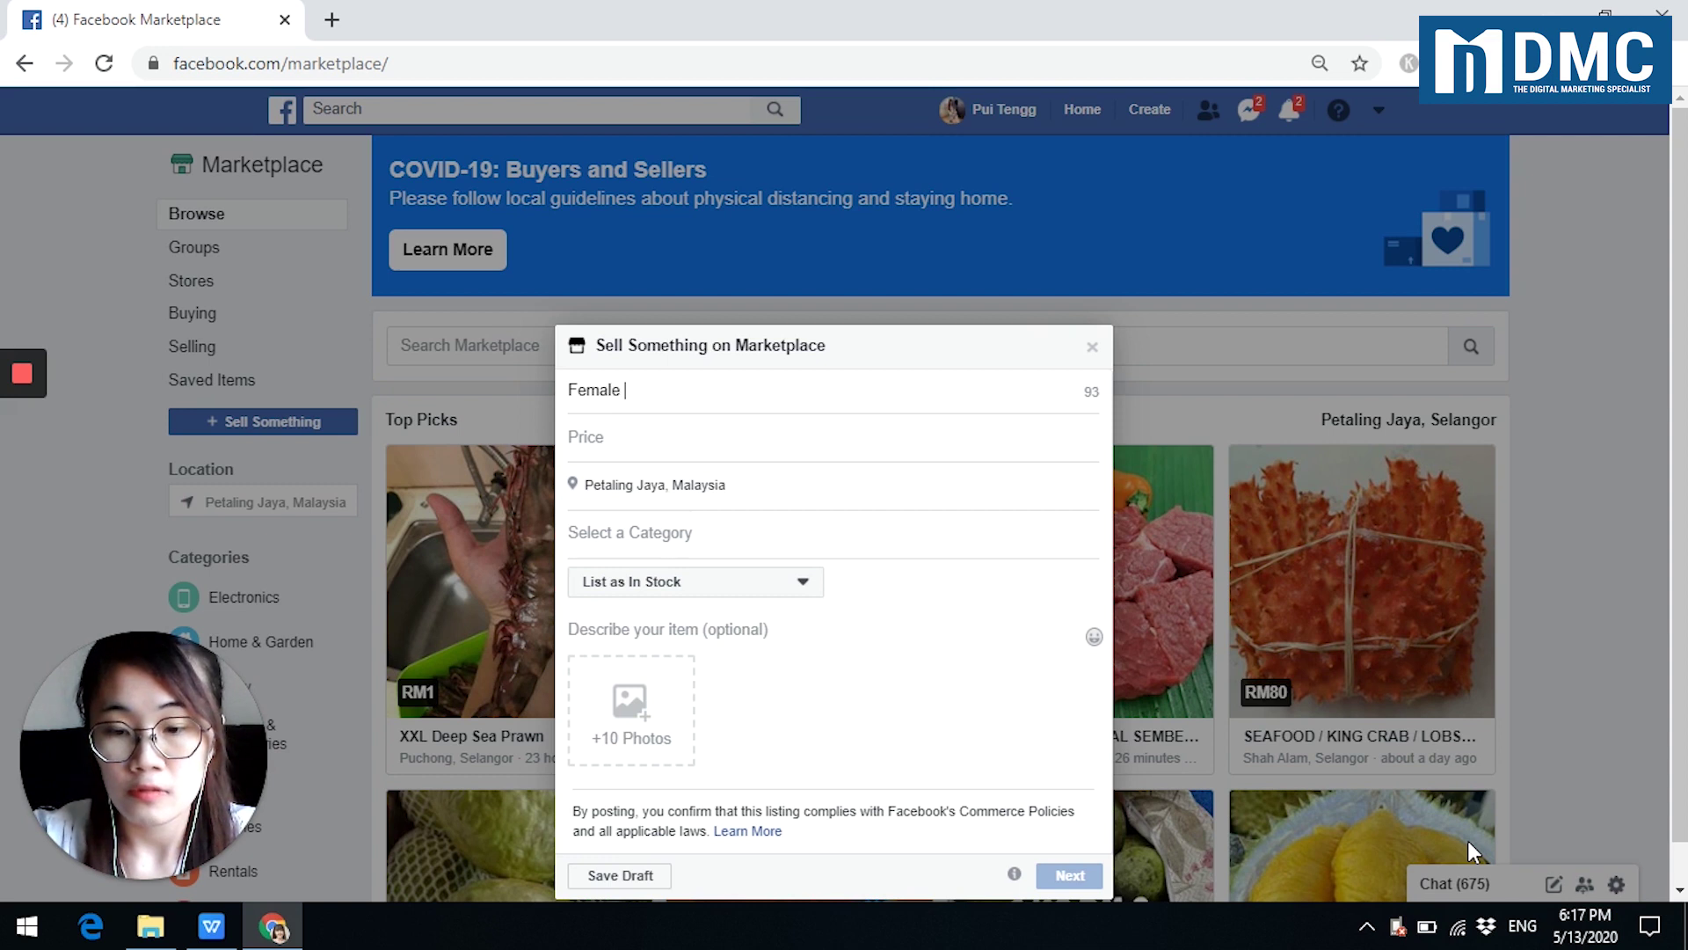
pyautogui.write('Dress')
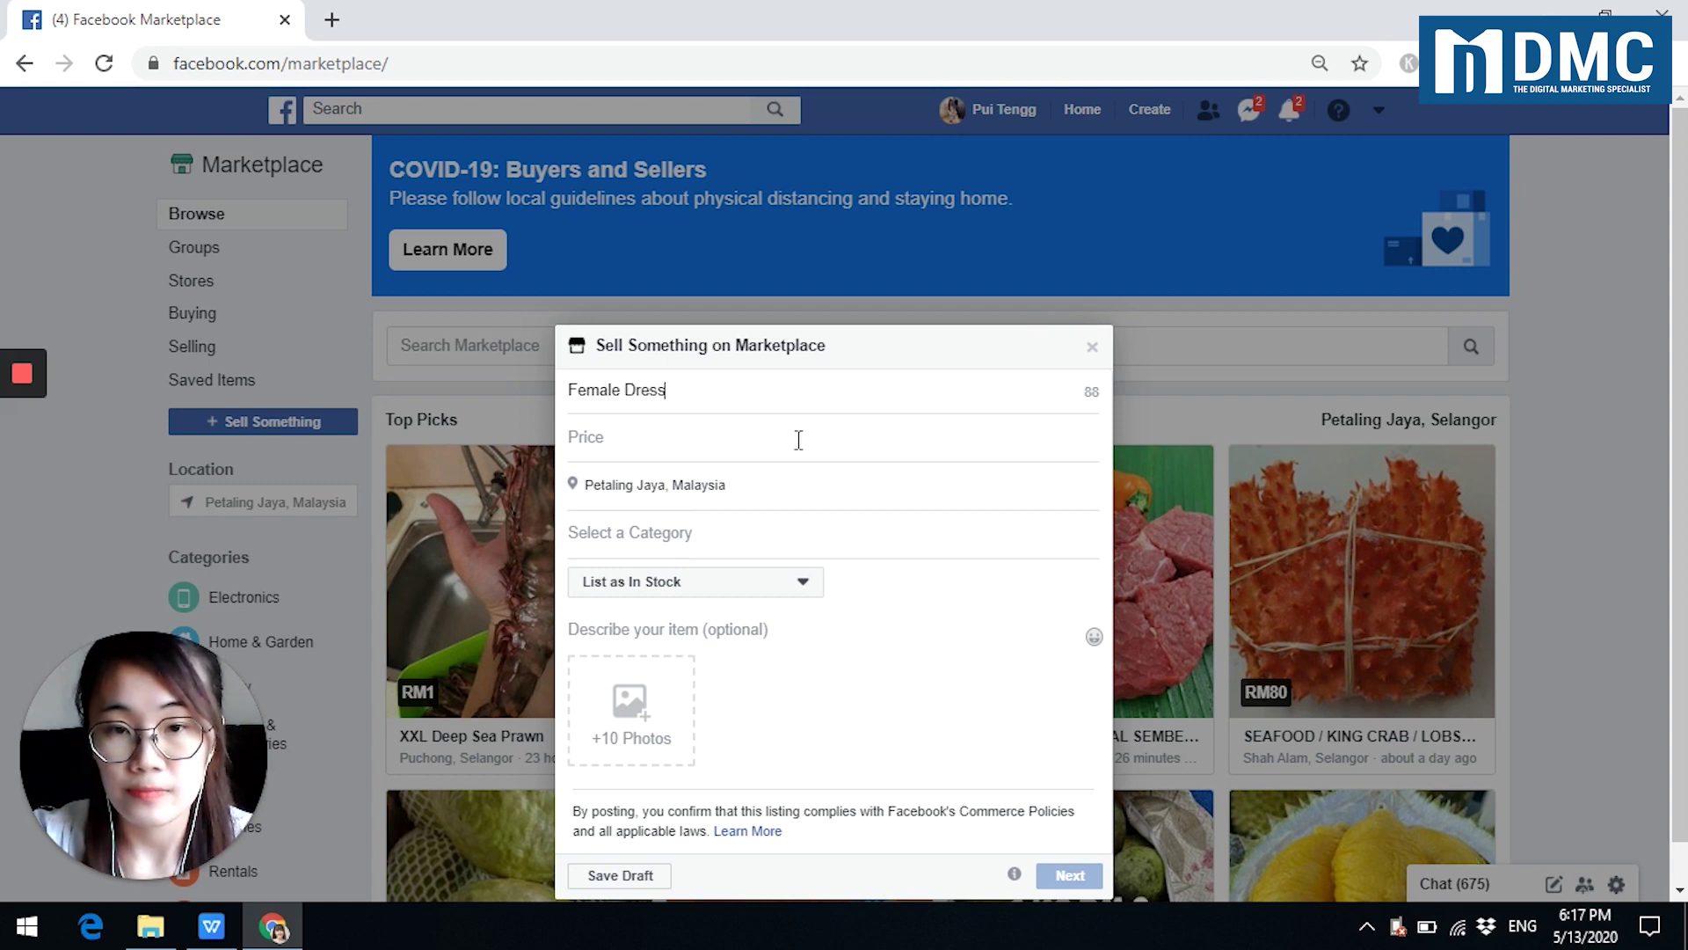
pyautogui.click(1522, 926)
pyautogui.click(1462, 788)
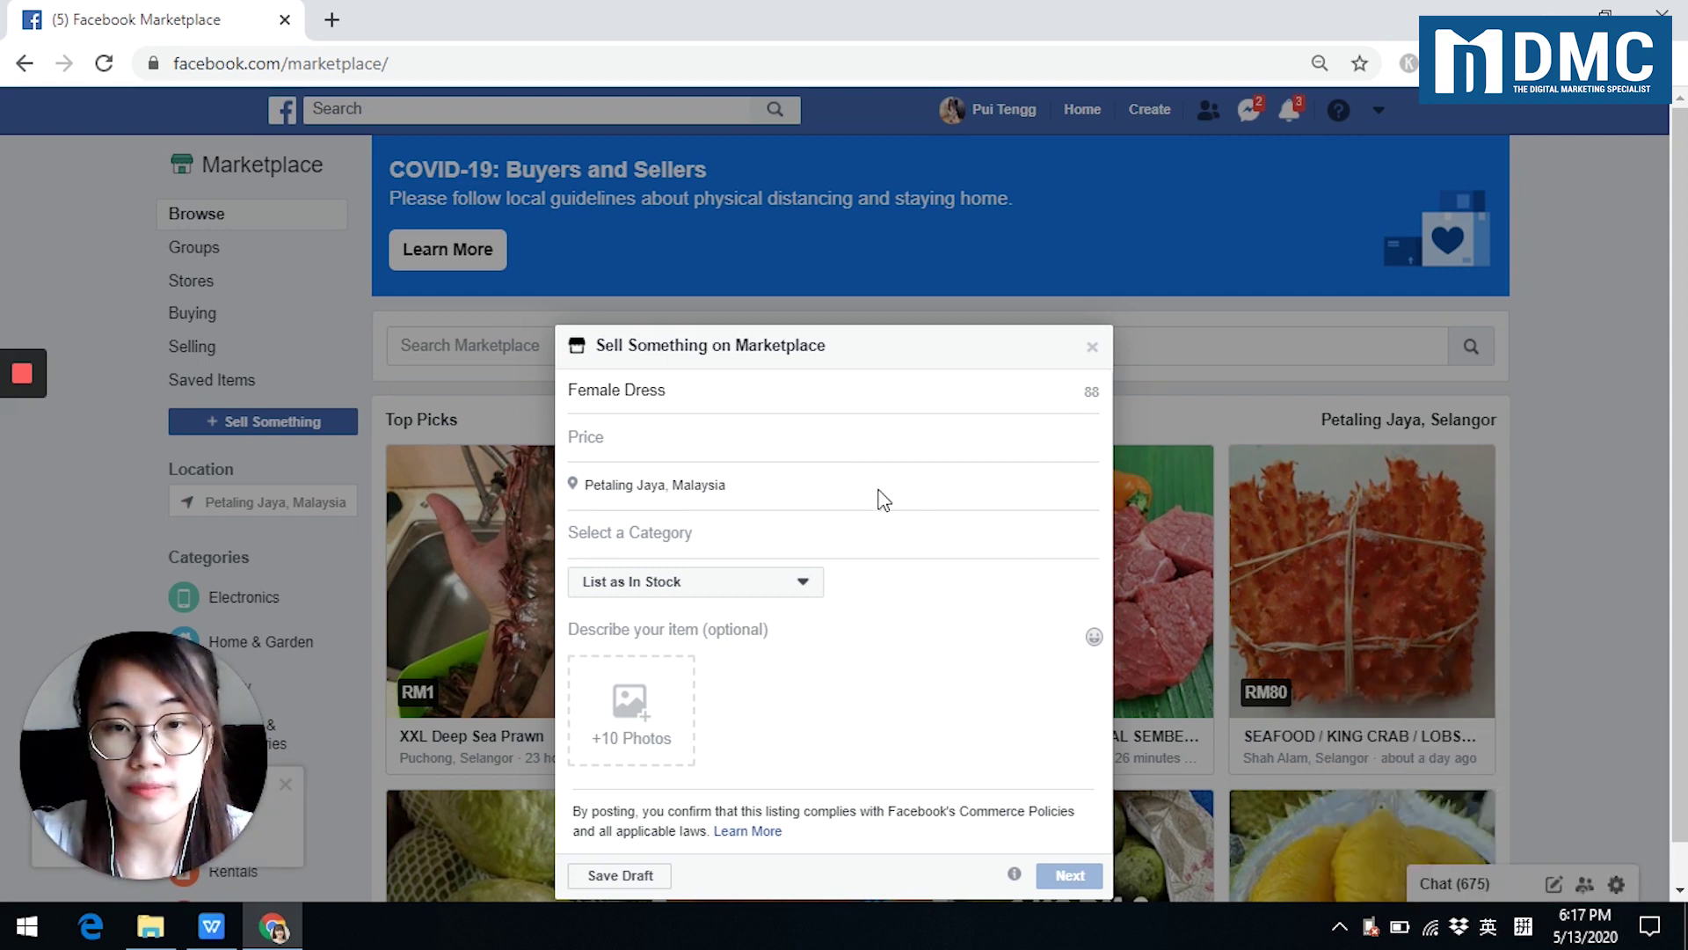
pyautogui.press('shift')
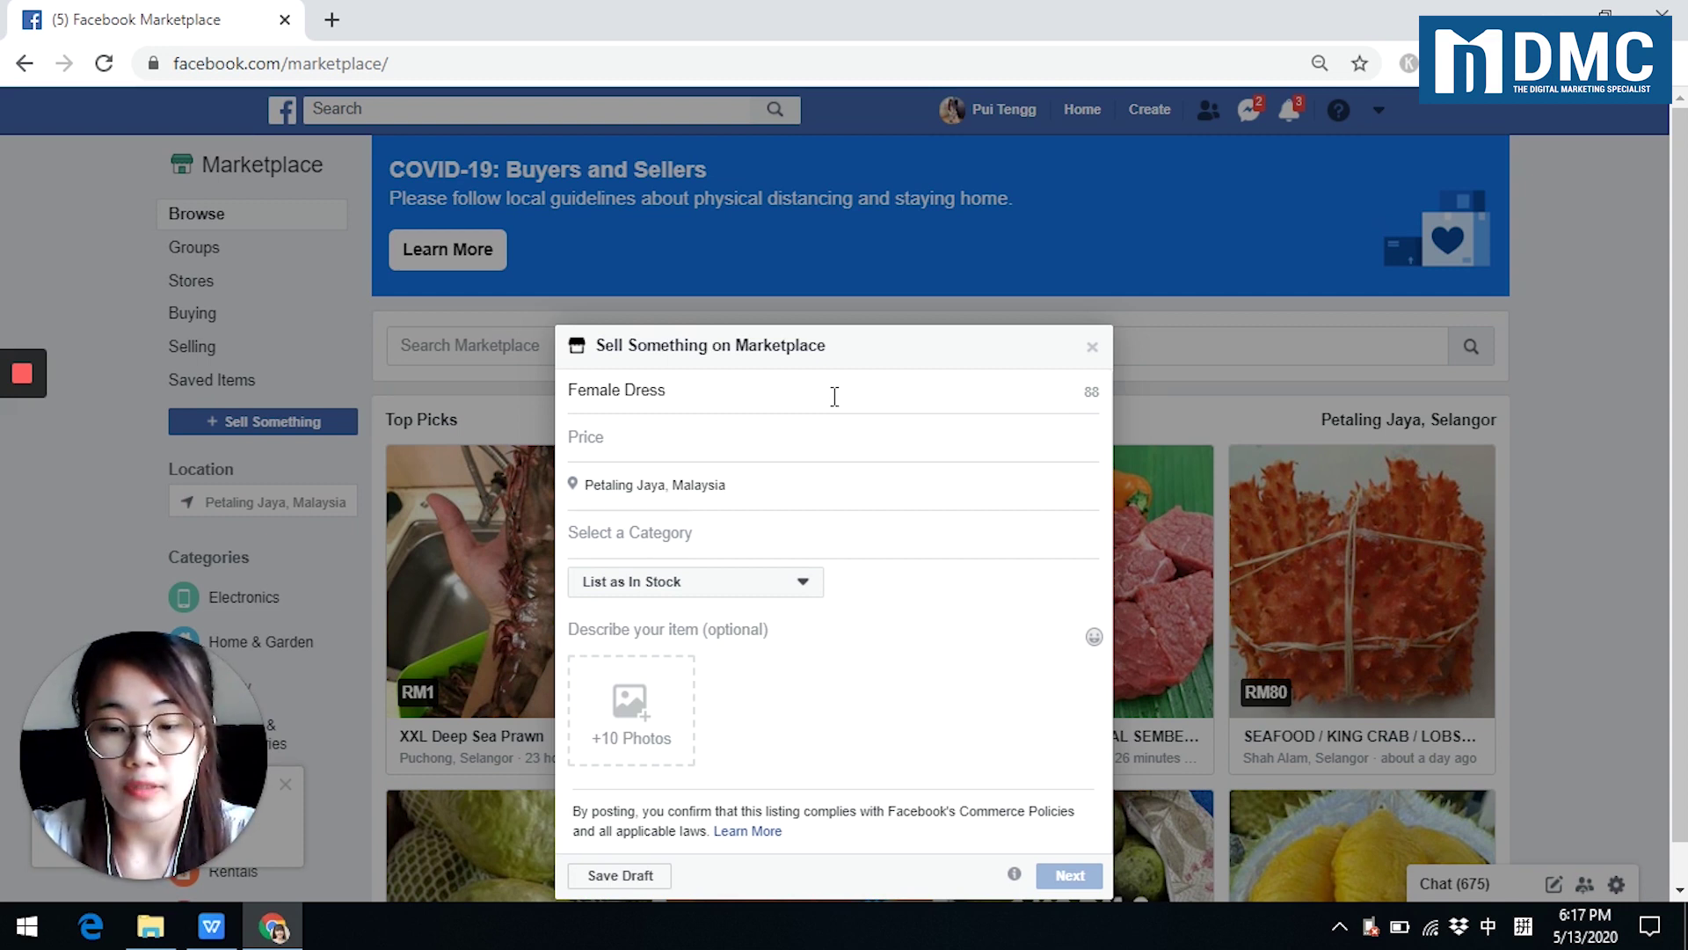
pyautogui.write('nvz')
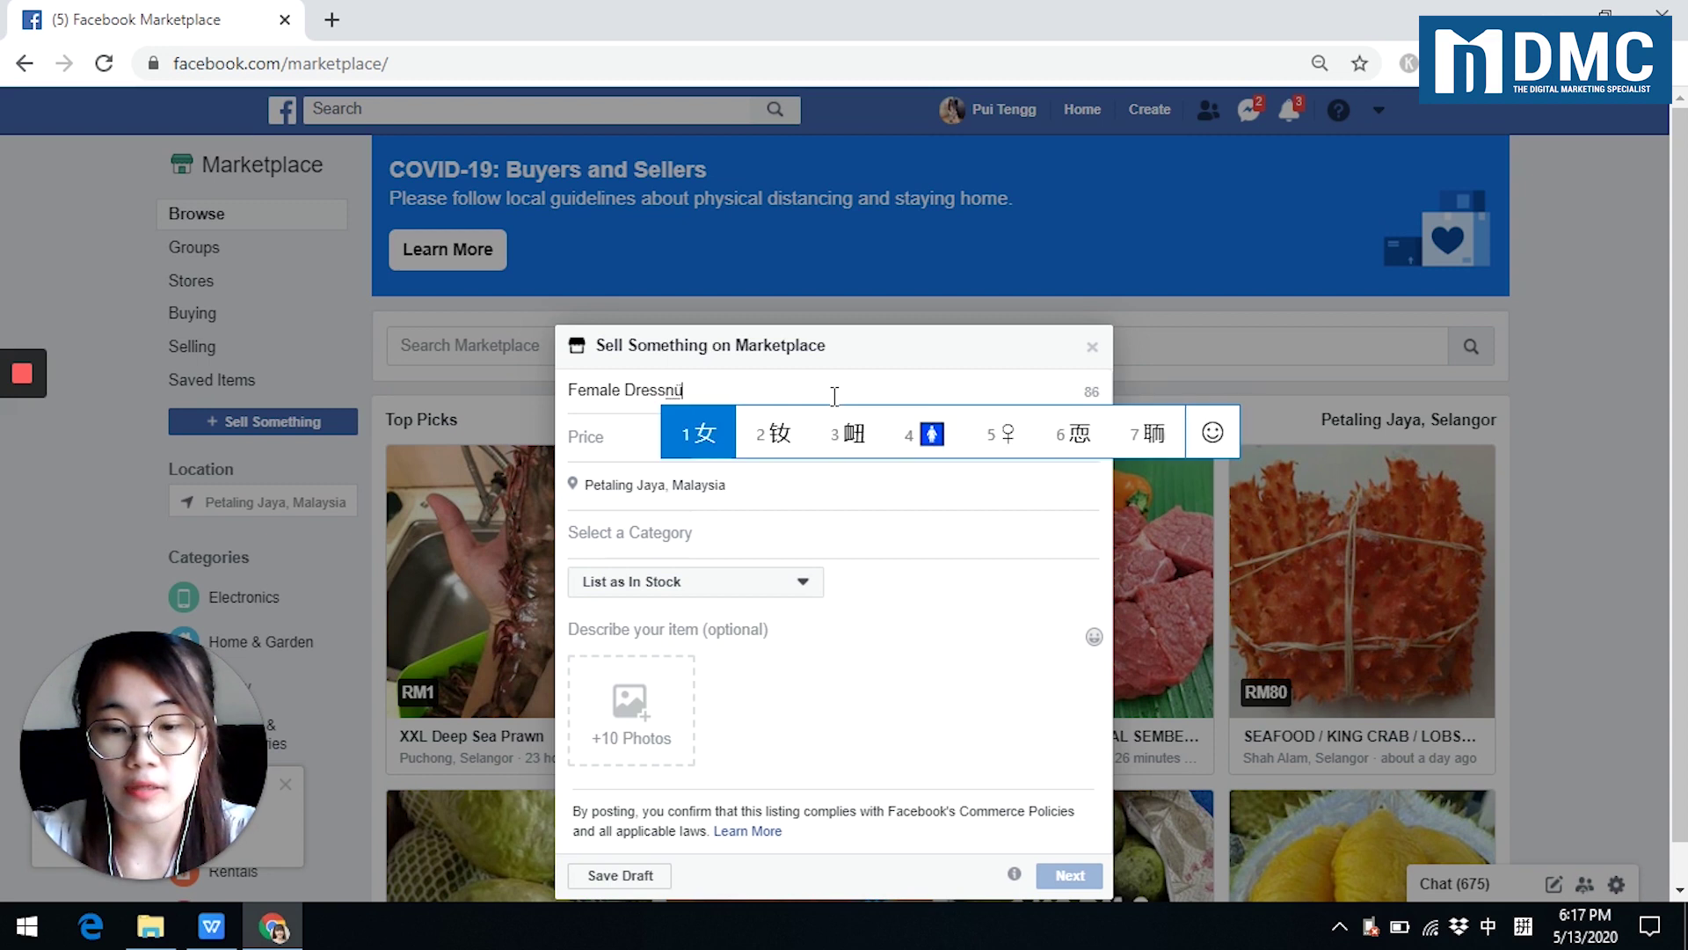
pyautogui.write('2')
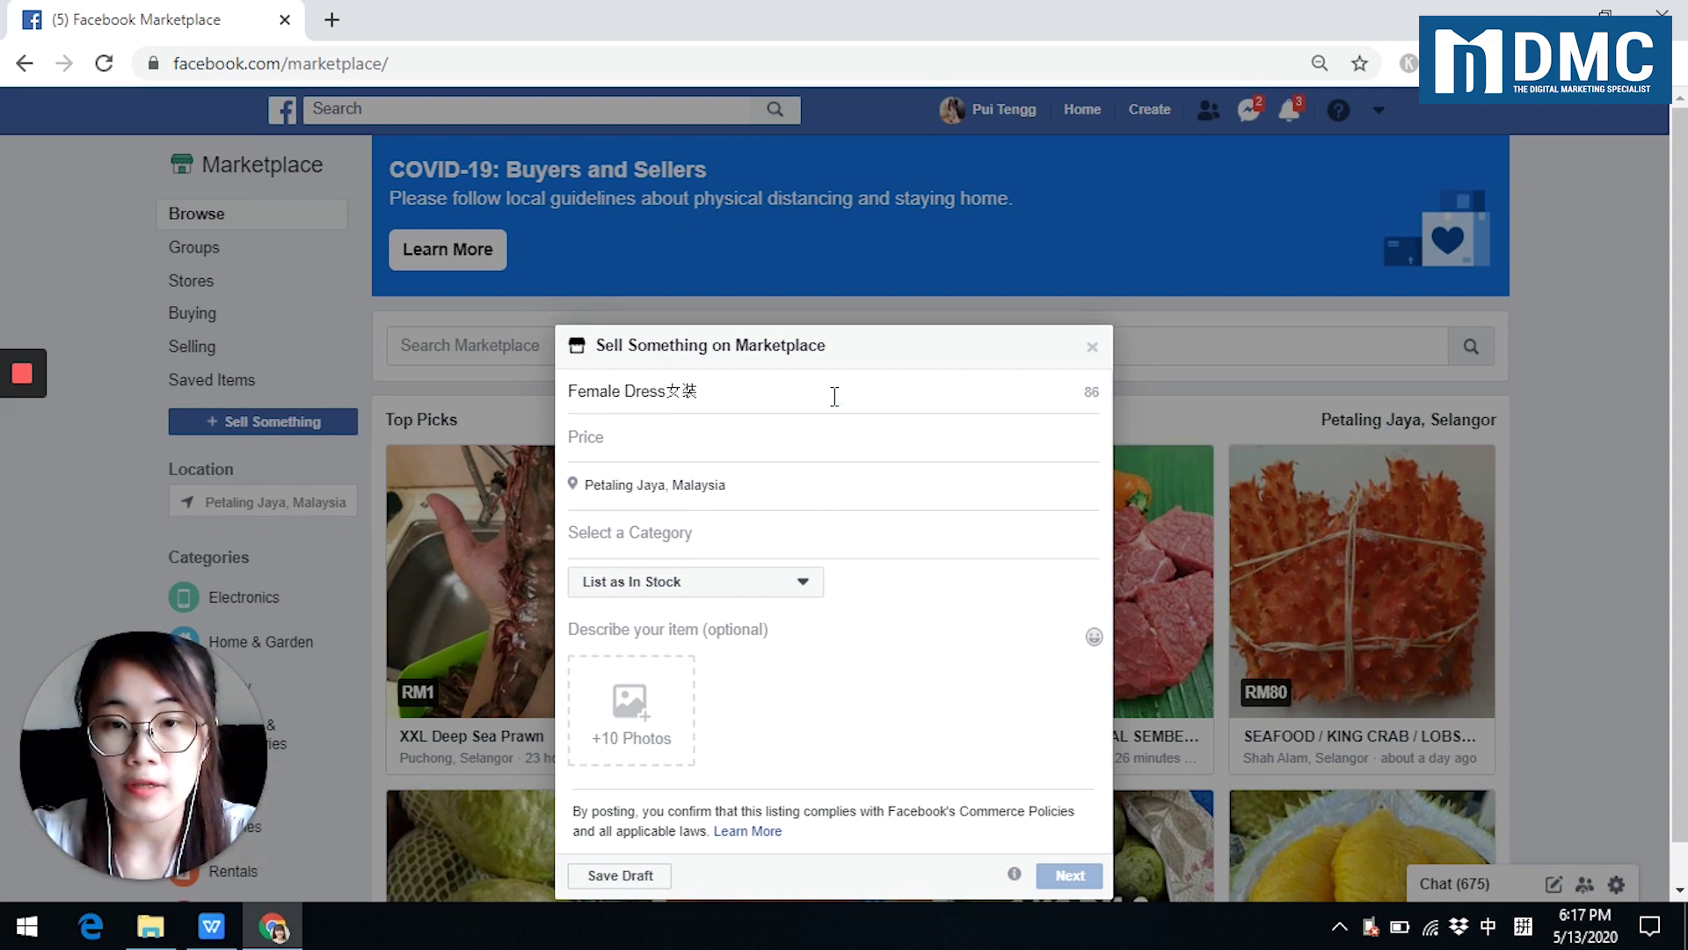
pyautogui.press('BackSpace')
pyautogui.press('BackSpace')
# Set the listing's price to RM40 and its category to Women's Clothing & Shoes.
pyautogui.click(747, 435)
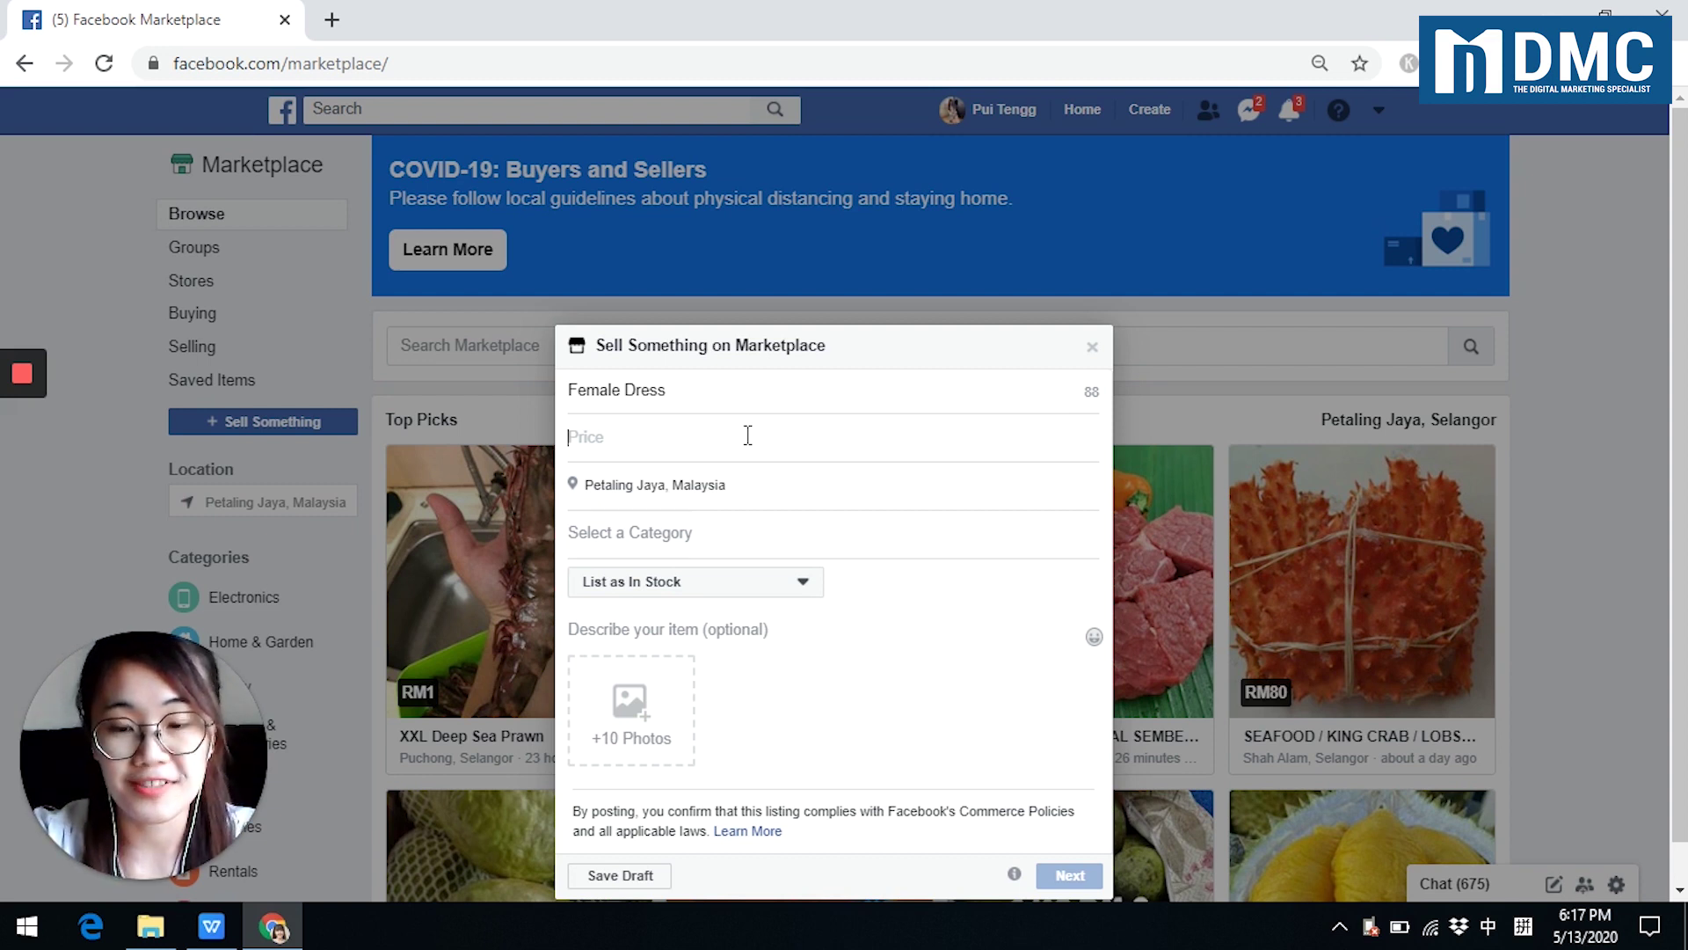
pyautogui.write('RM40')
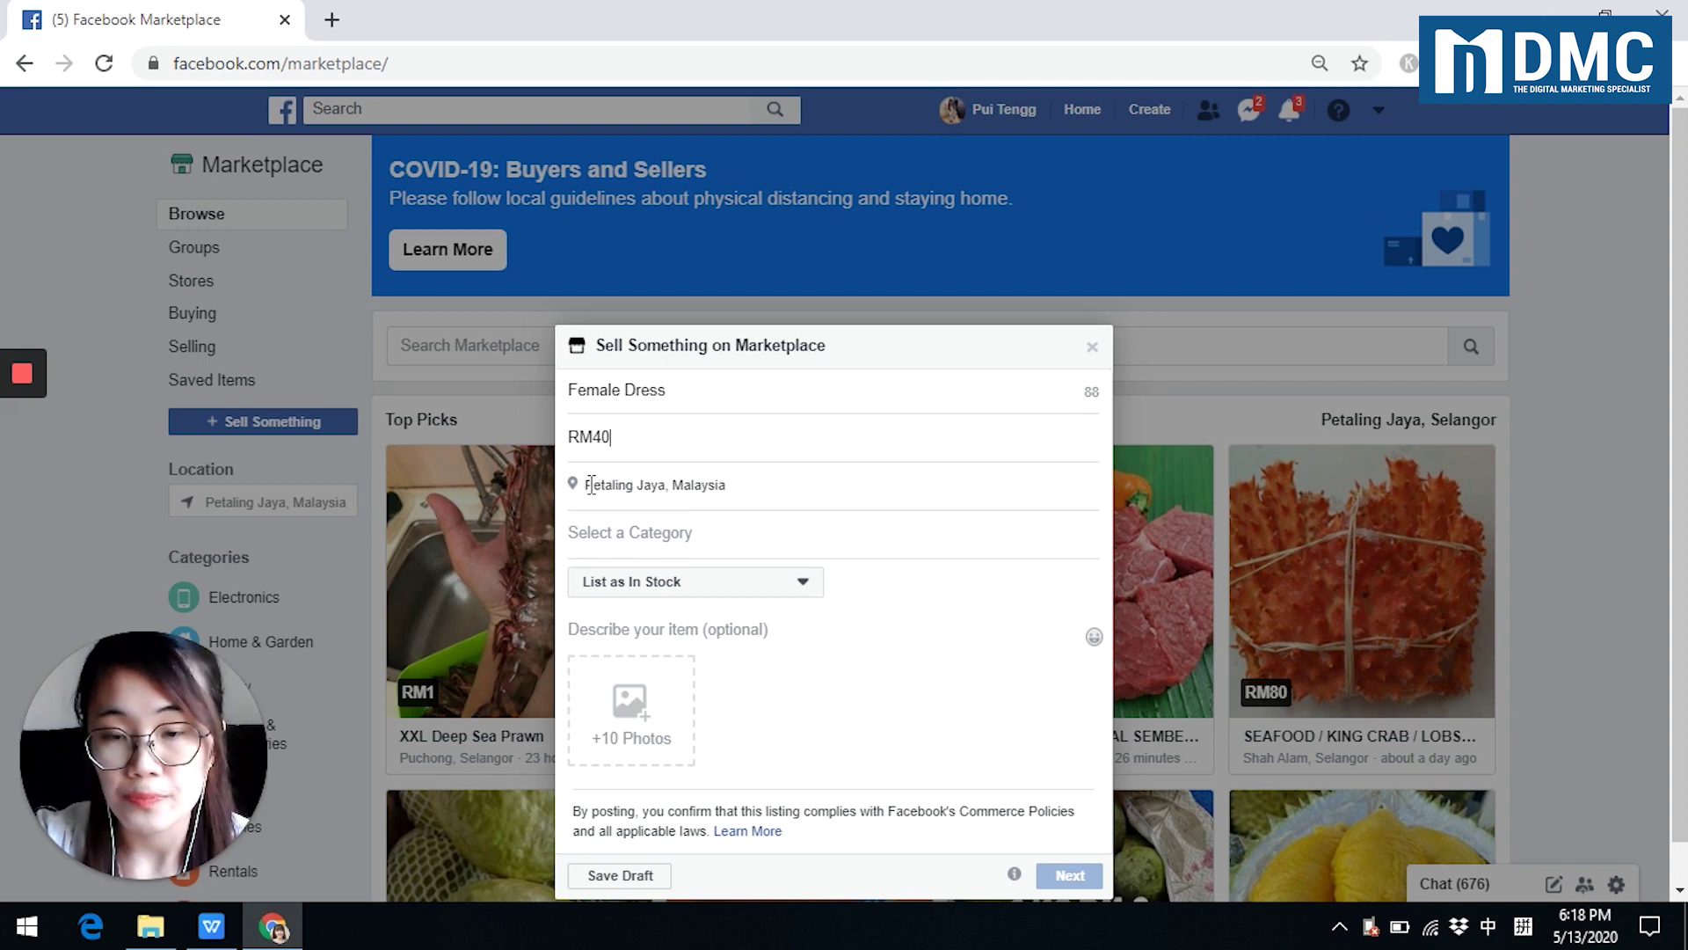
pyautogui.click(582, 532)
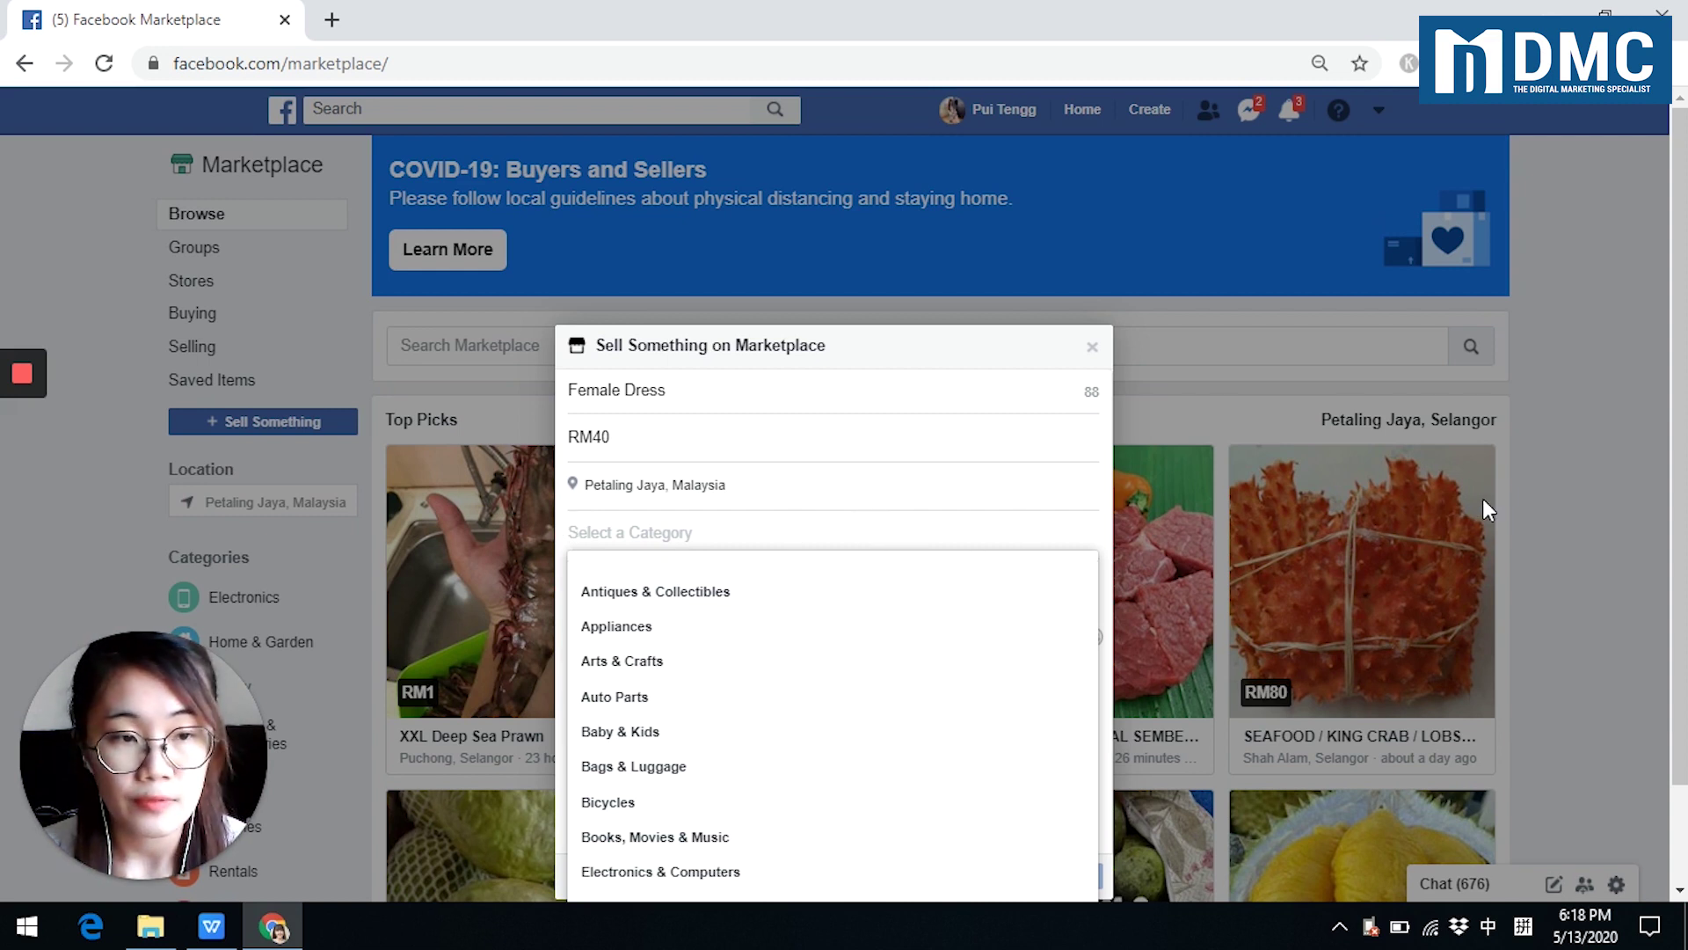
pyautogui.scroll(-2, 1023, 533)
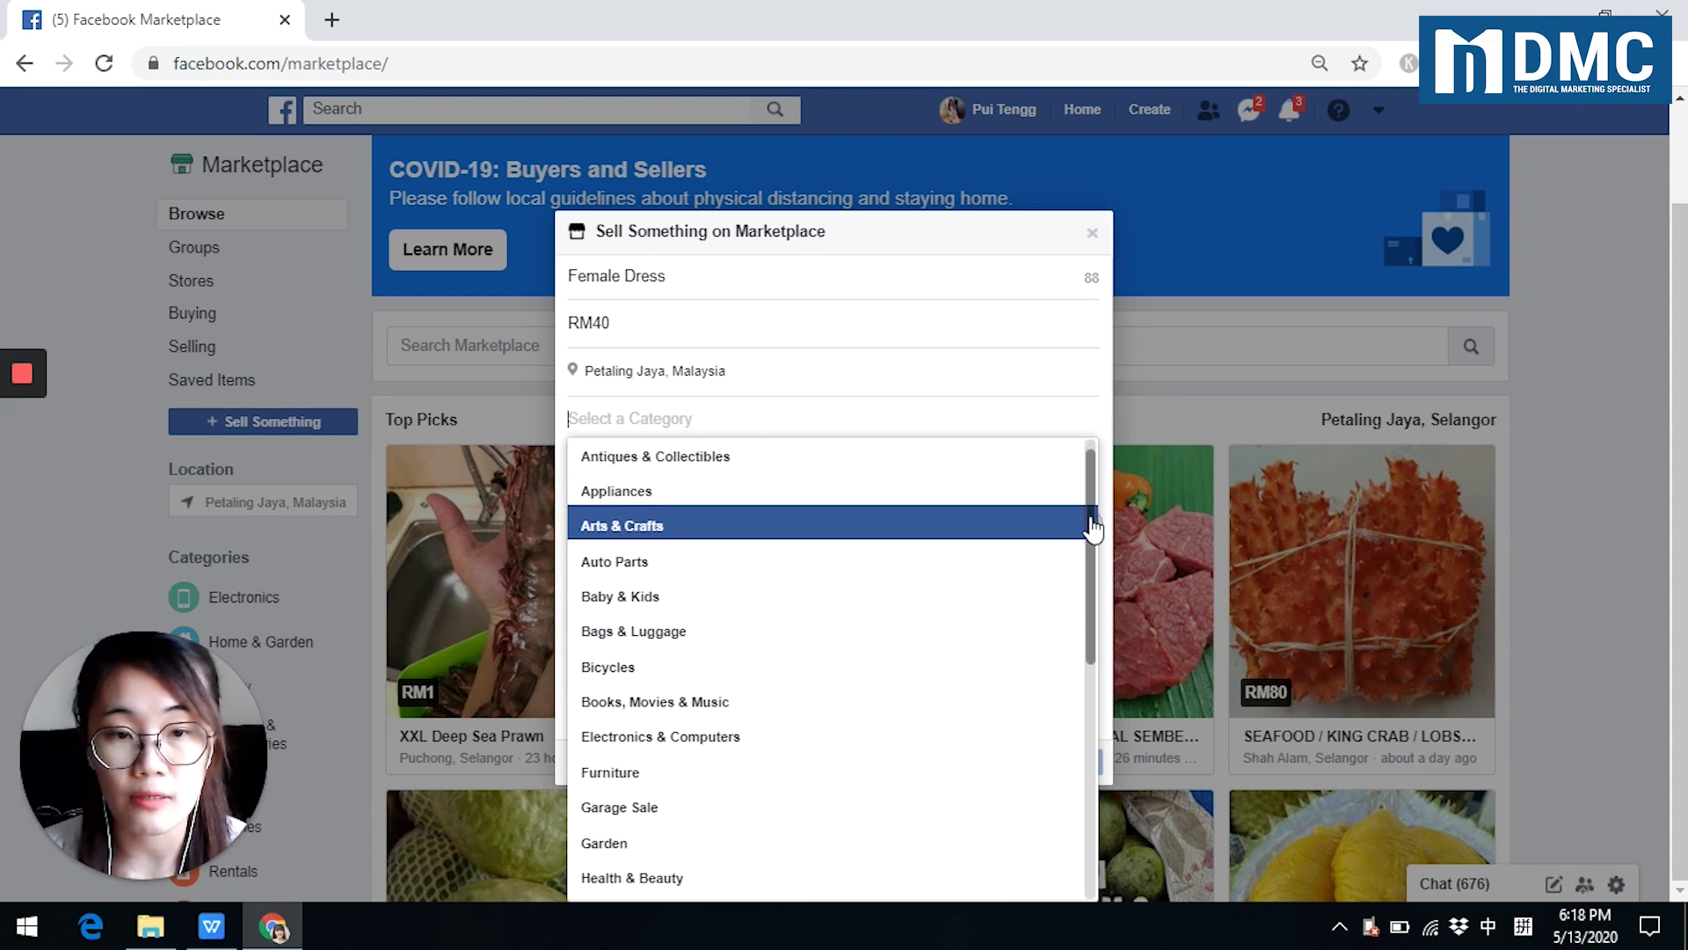
pyautogui.moveTo(1093, 526); pyautogui.dragTo(1100, 772)
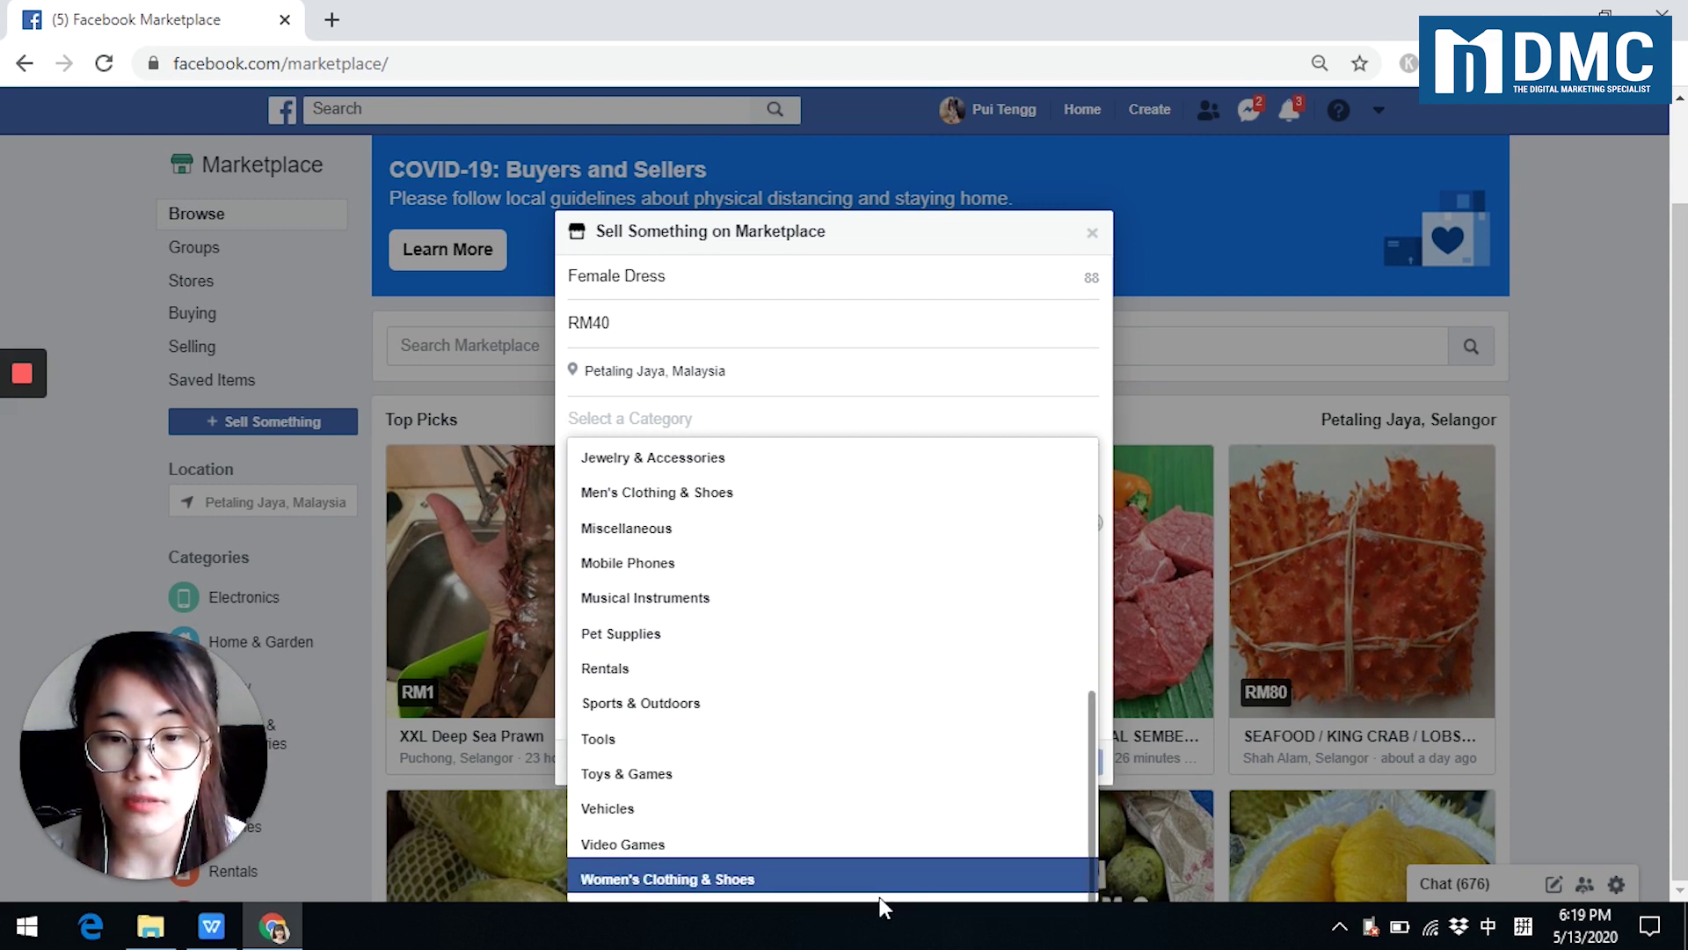
pyautogui.click(858, 882)
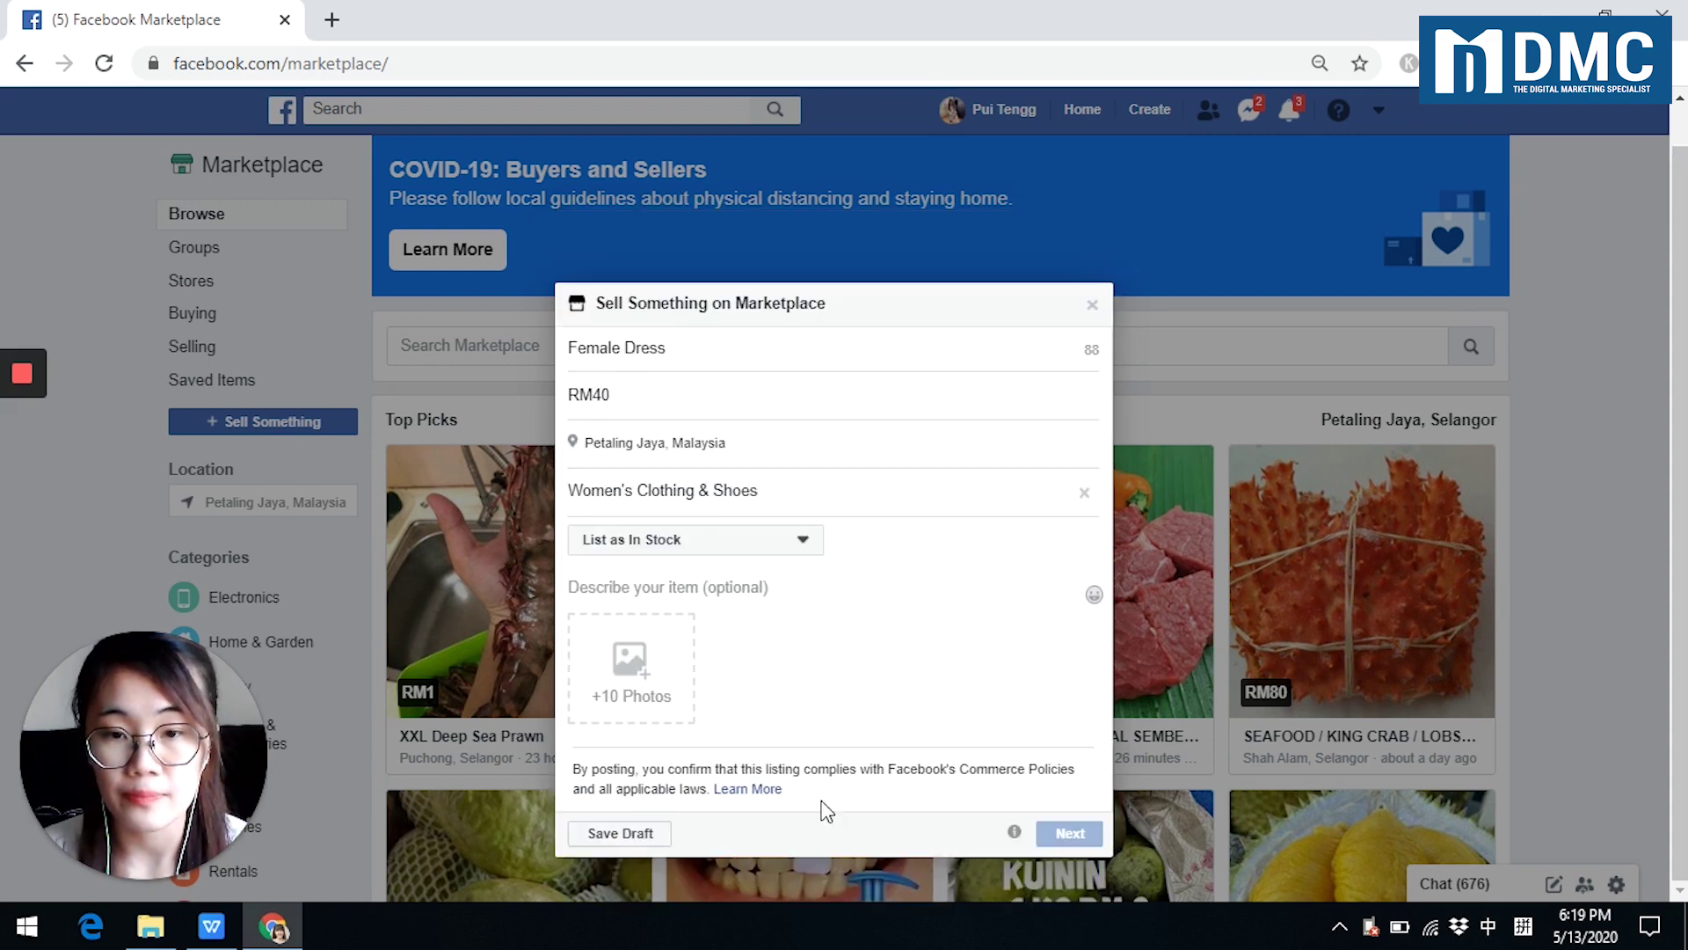
pyautogui.click(780, 605)
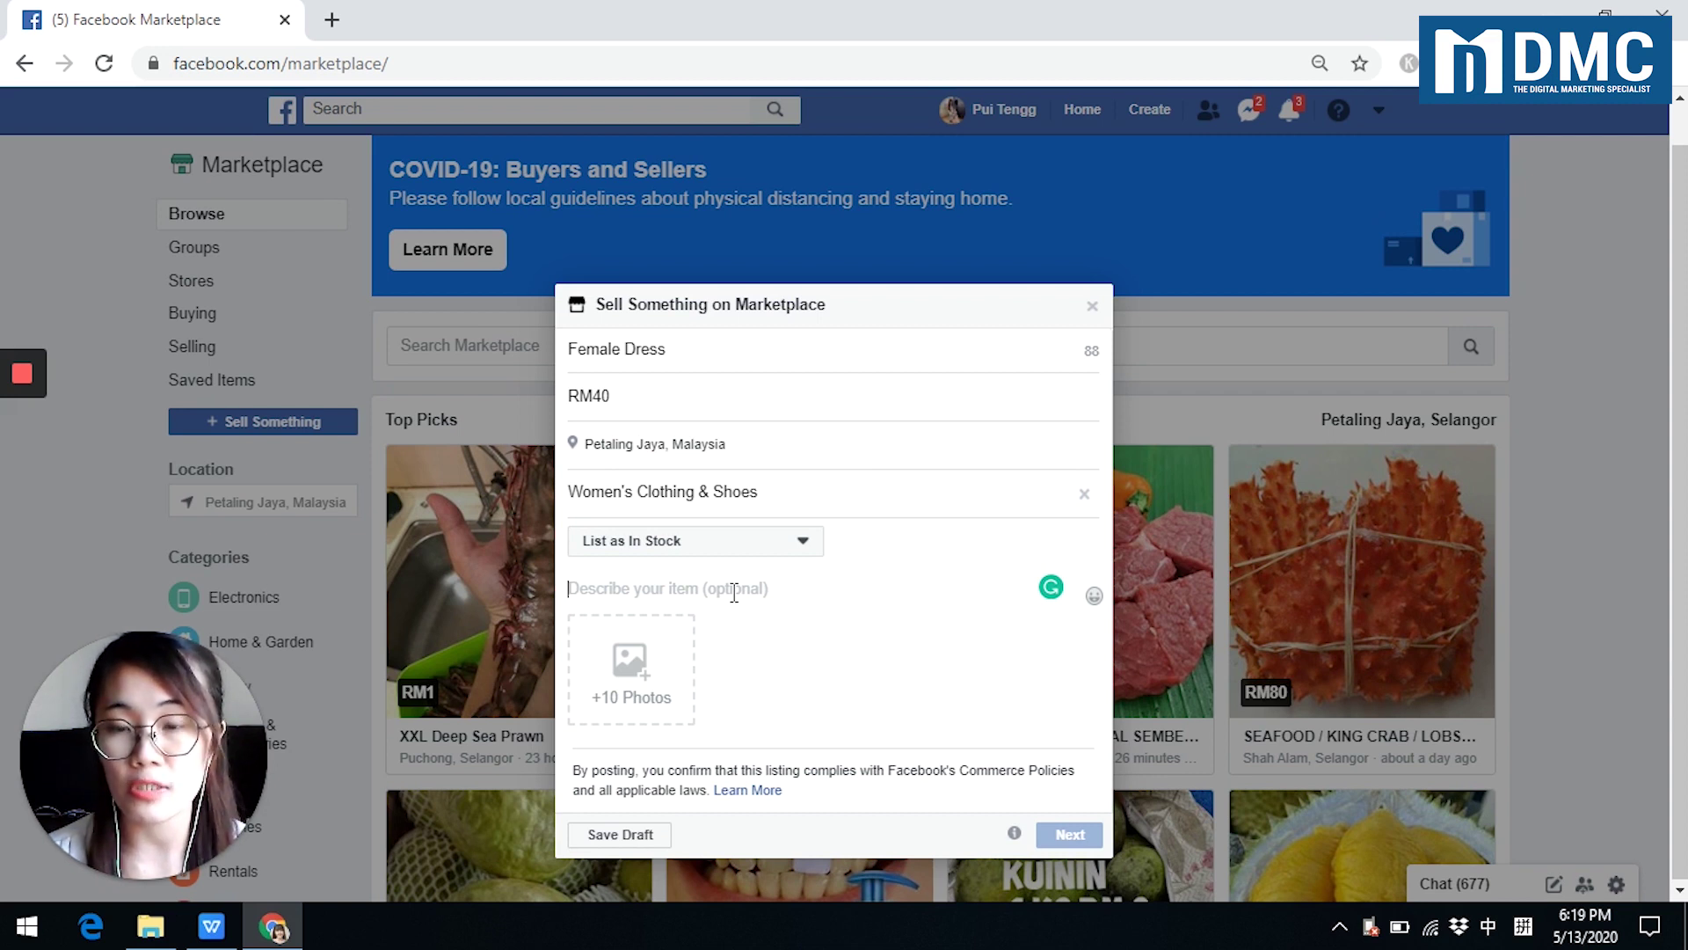
pyautogui.click(734, 592)
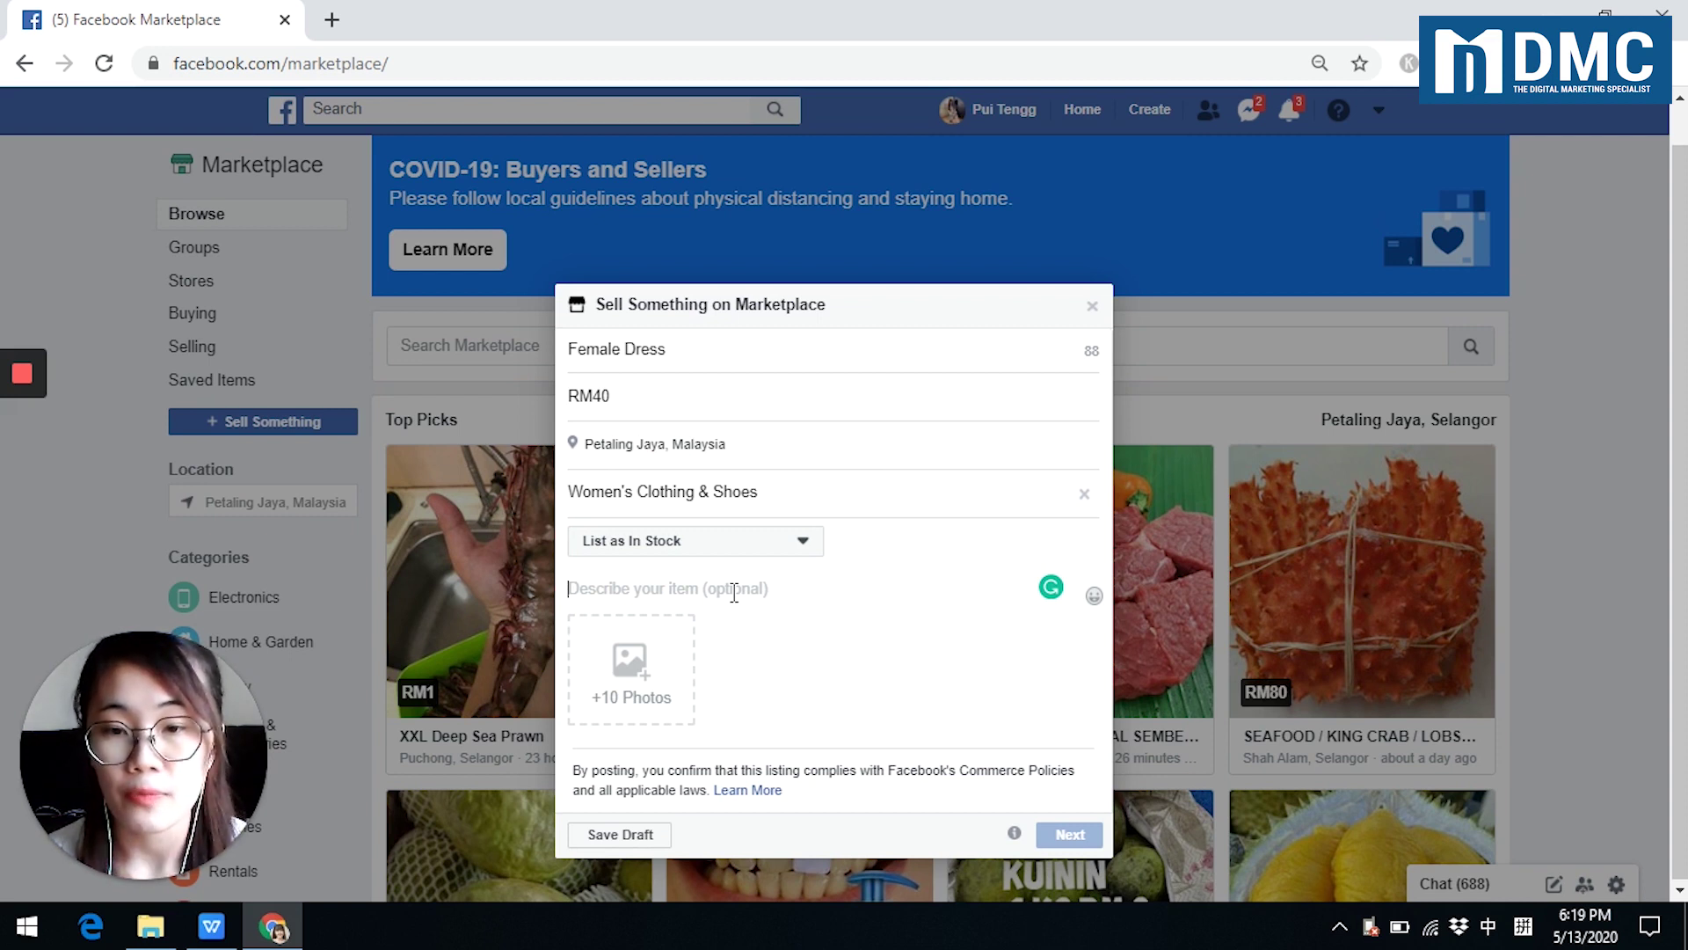
pyautogui.click(754, 549)
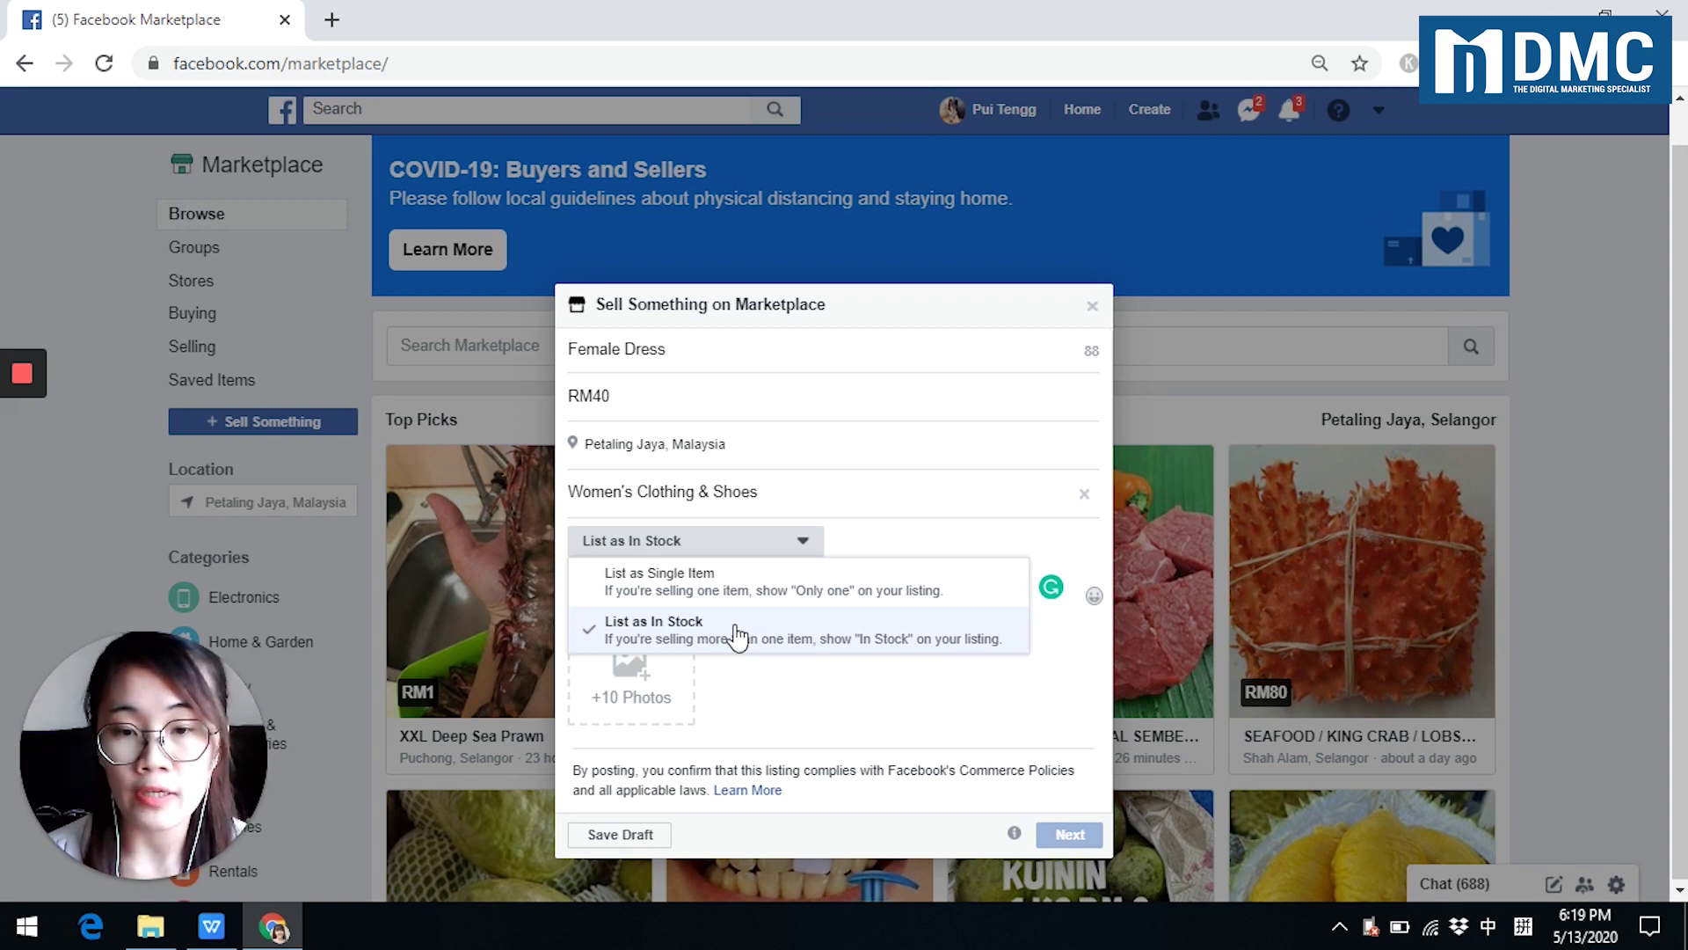
pyautogui.click(782, 545)
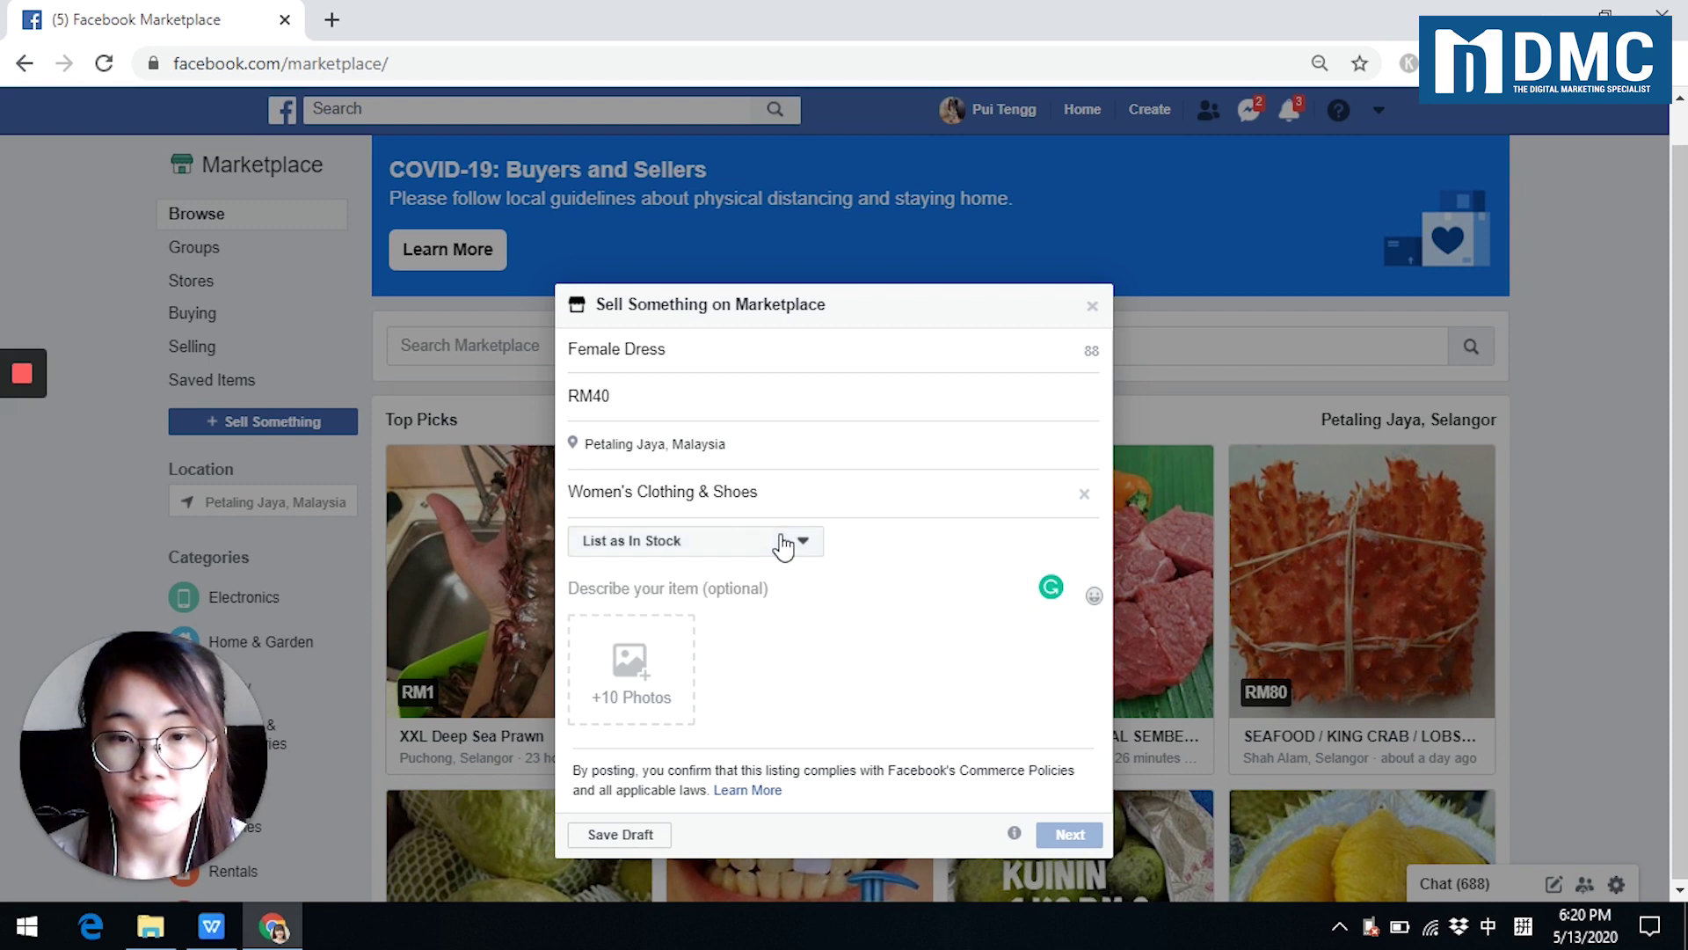
# Enter "Female Dinner Dress" as the first line of the item description.
pyautogui.click(650, 591)
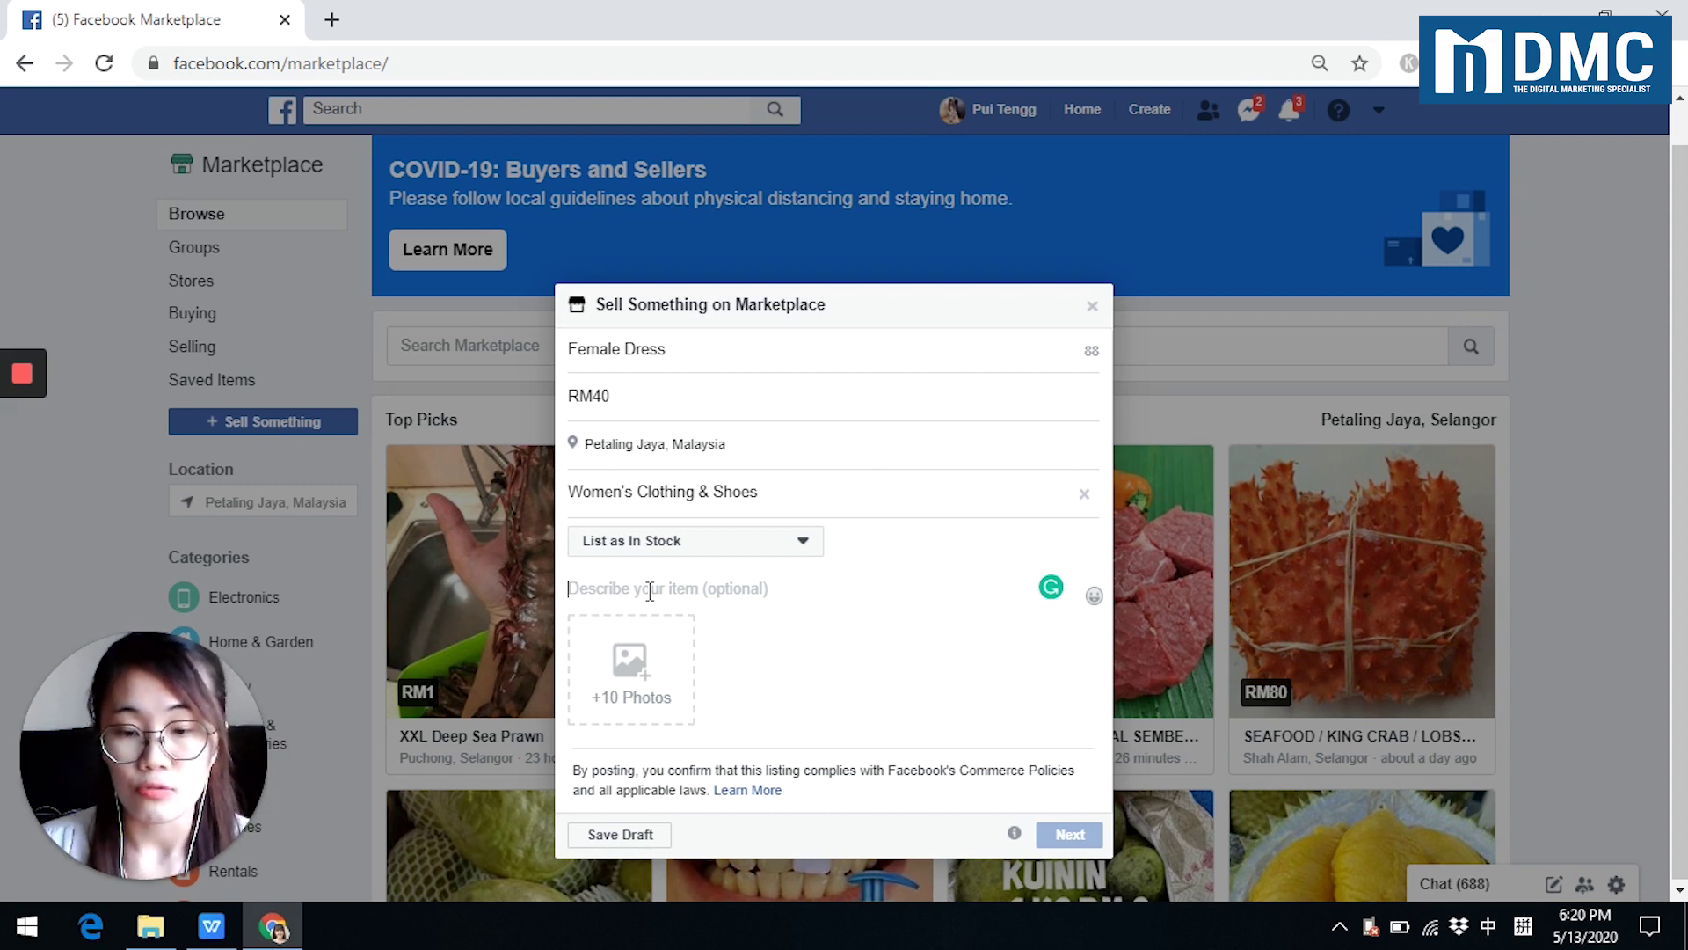
pyautogui.write('Fe')
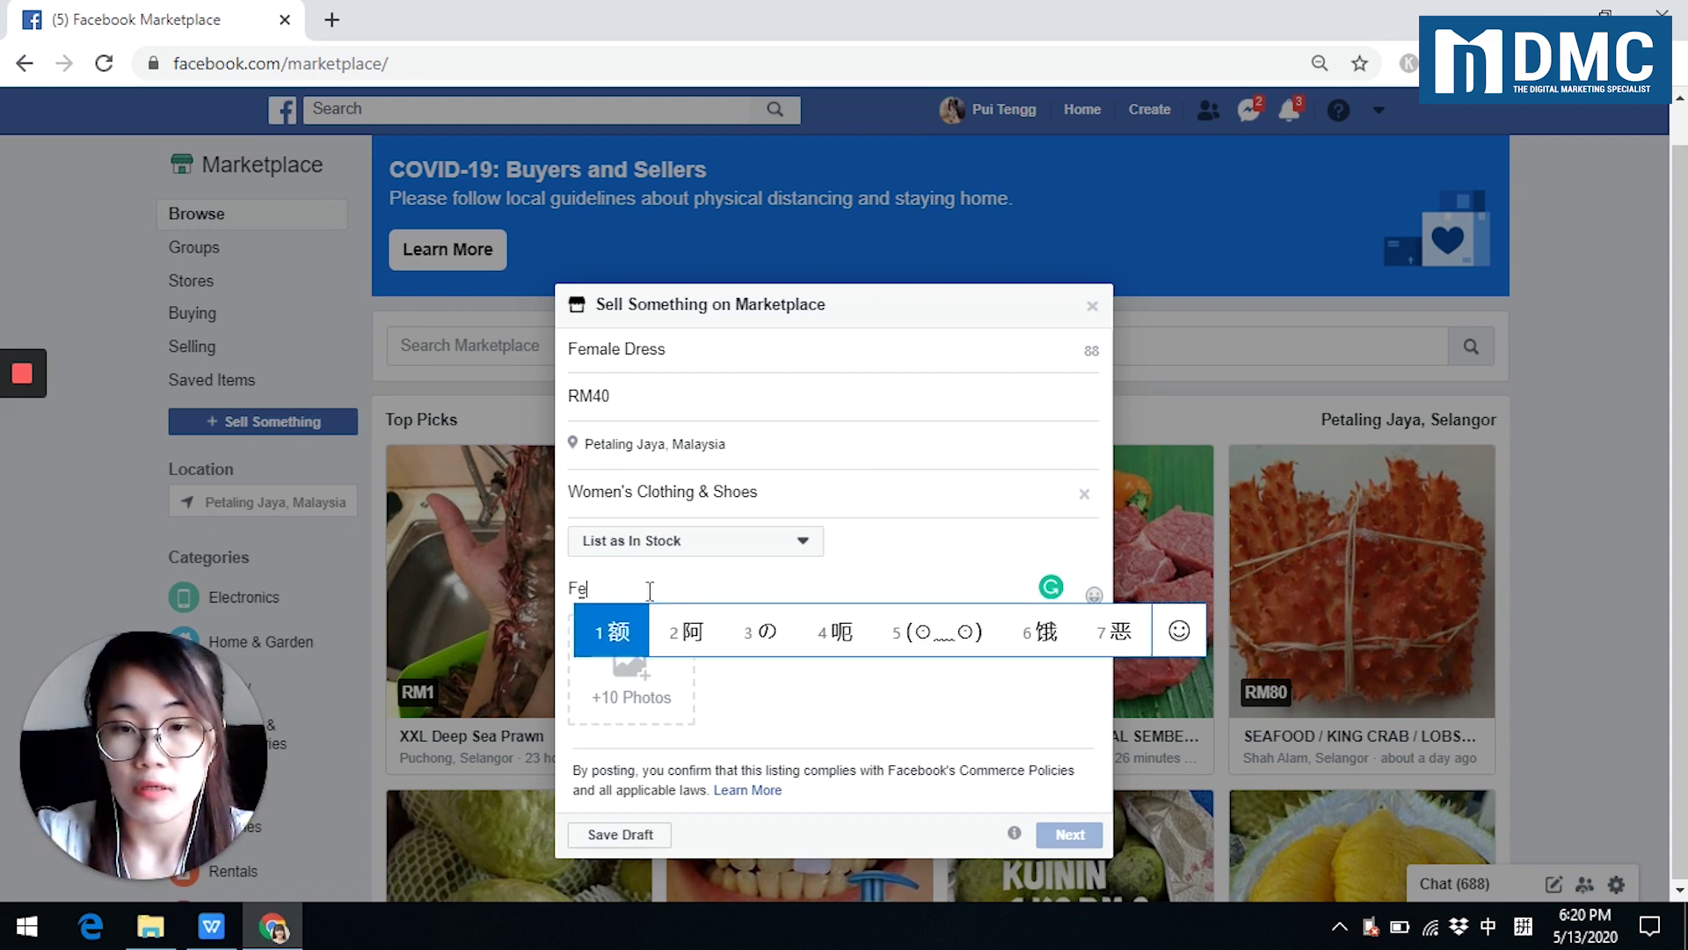
pyautogui.press('shift')
pyautogui.write('em')
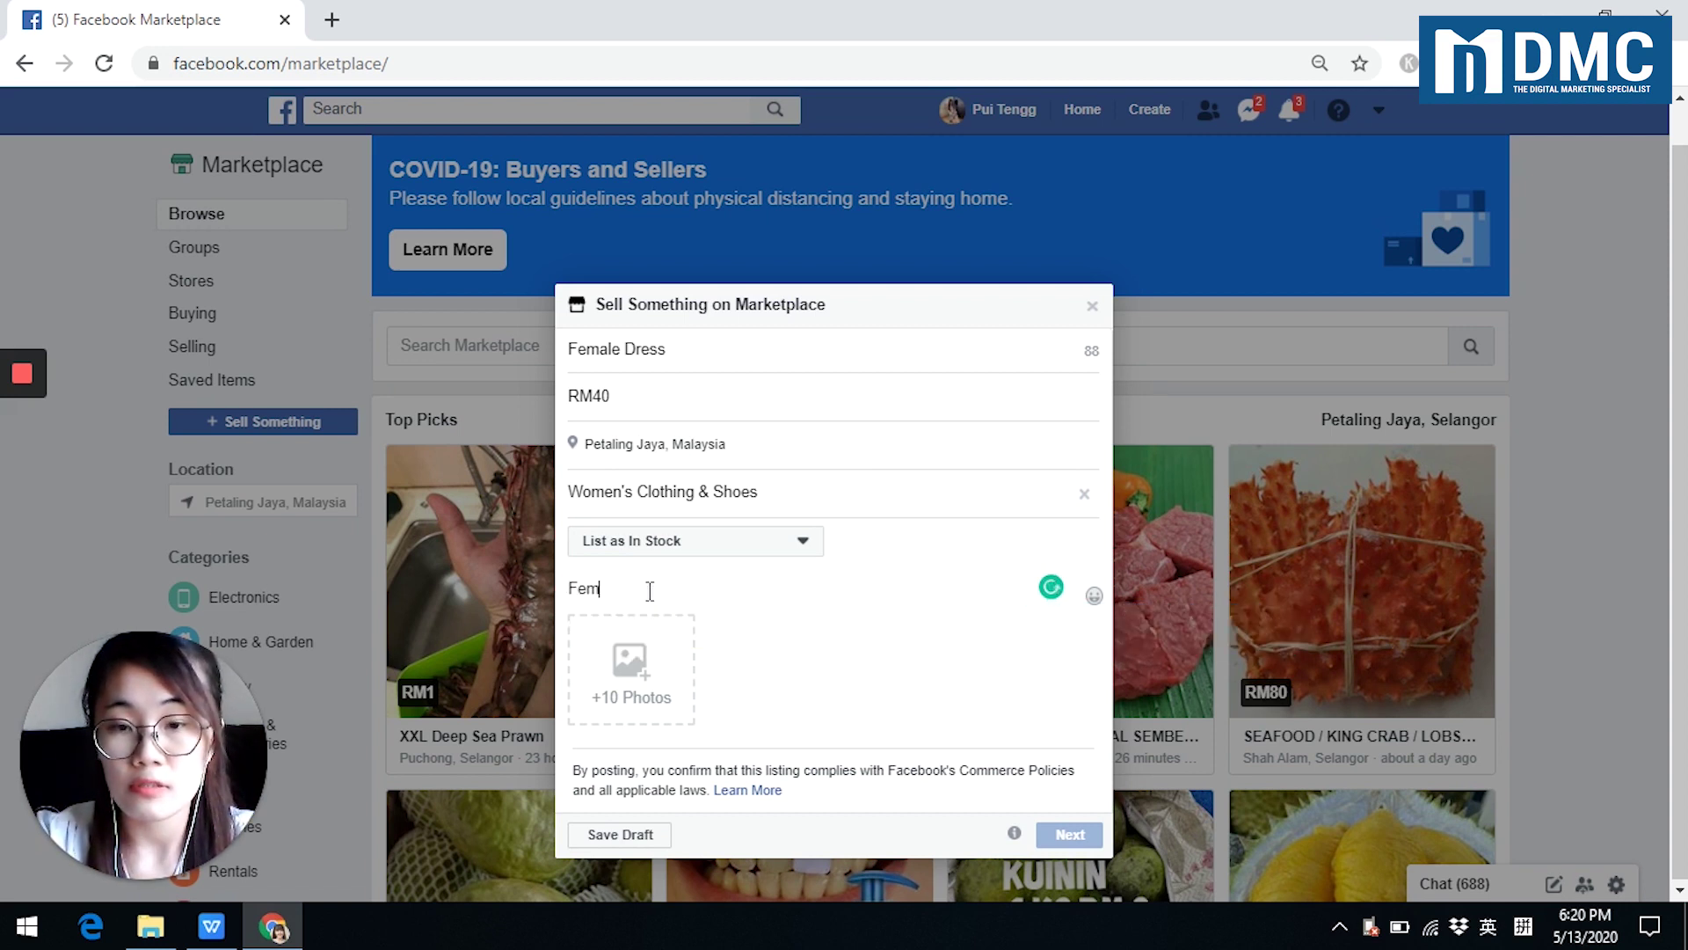
pyautogui.write('al')
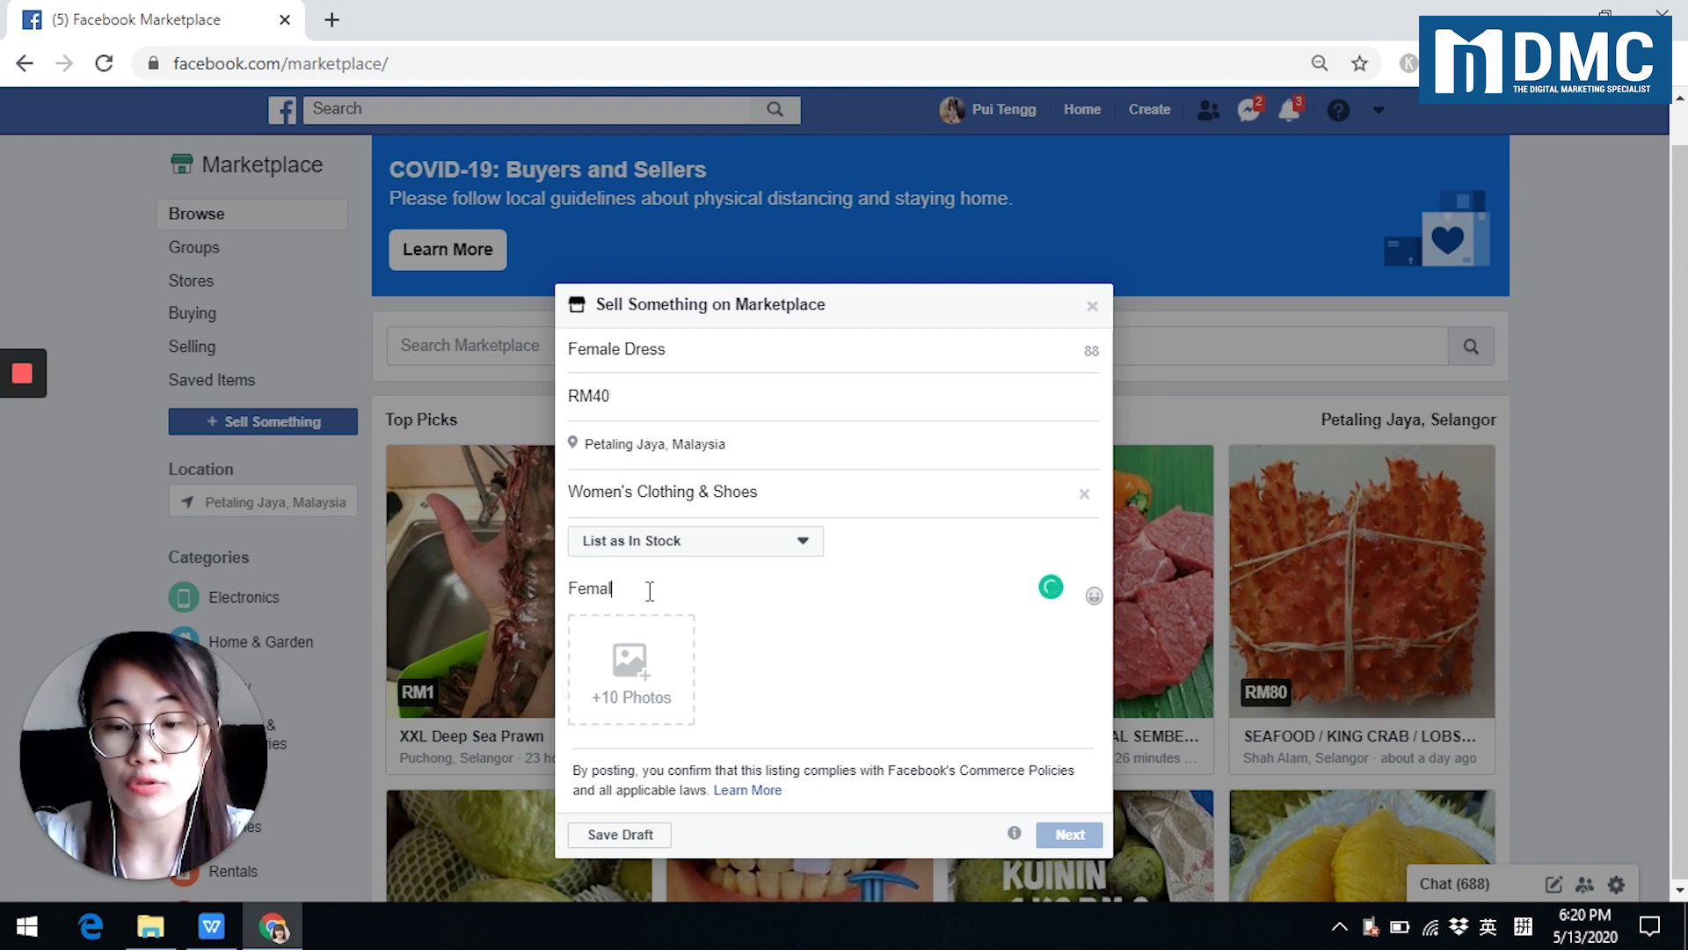
pyautogui.write('e ')
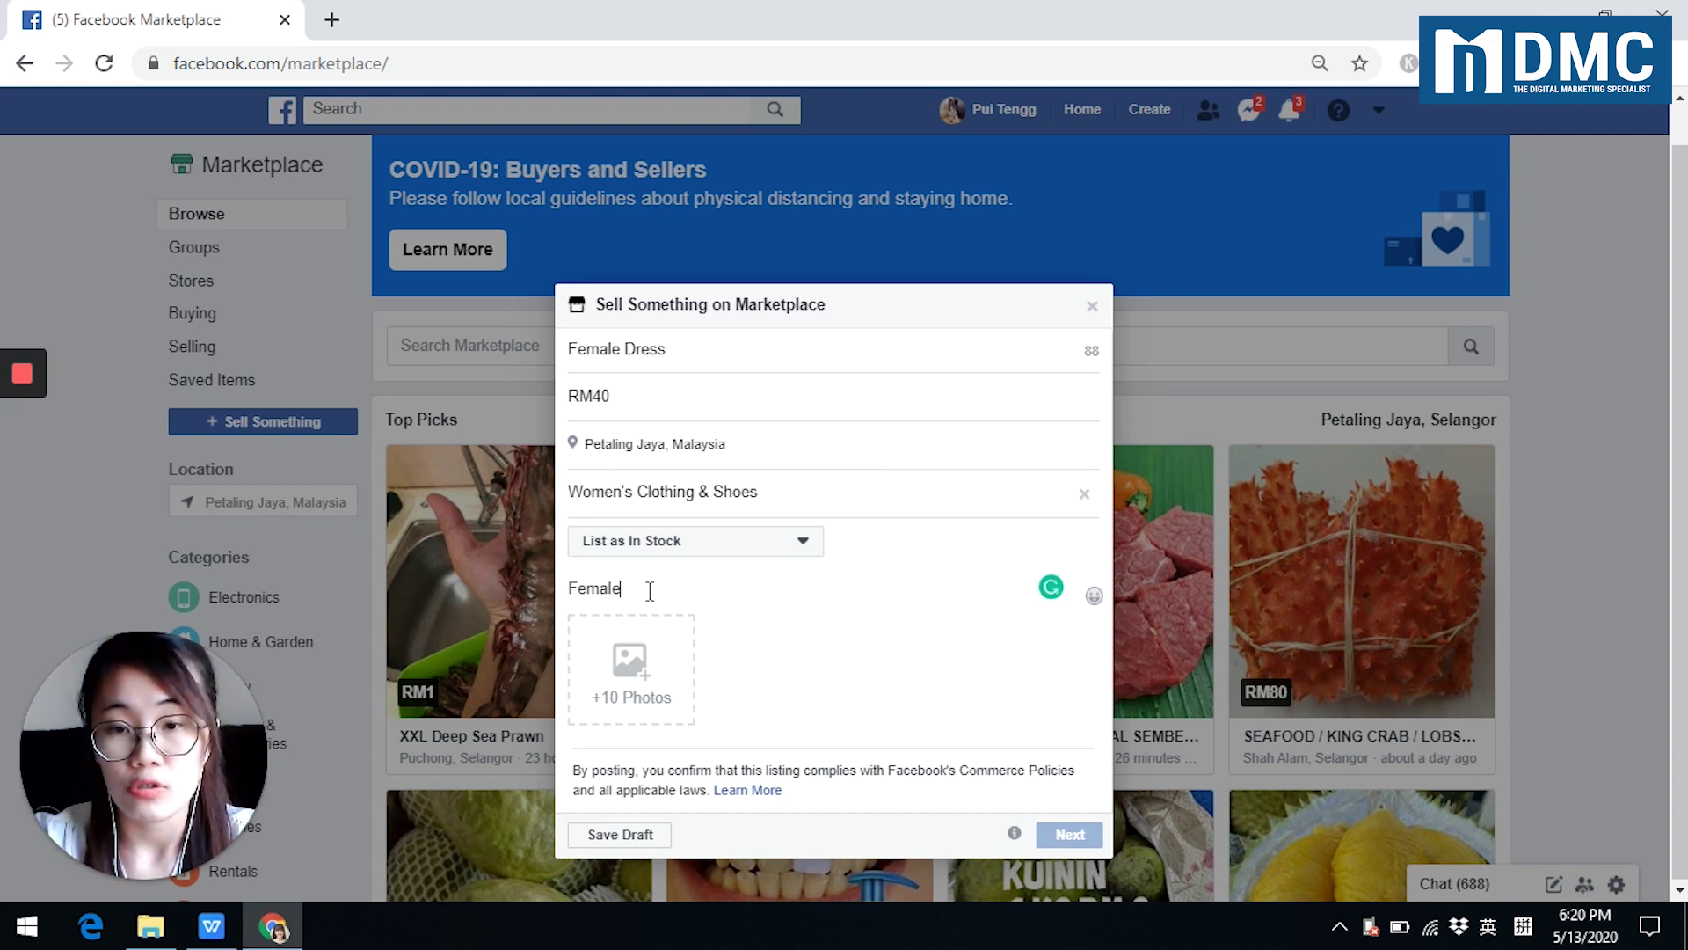
pyautogui.write('D')
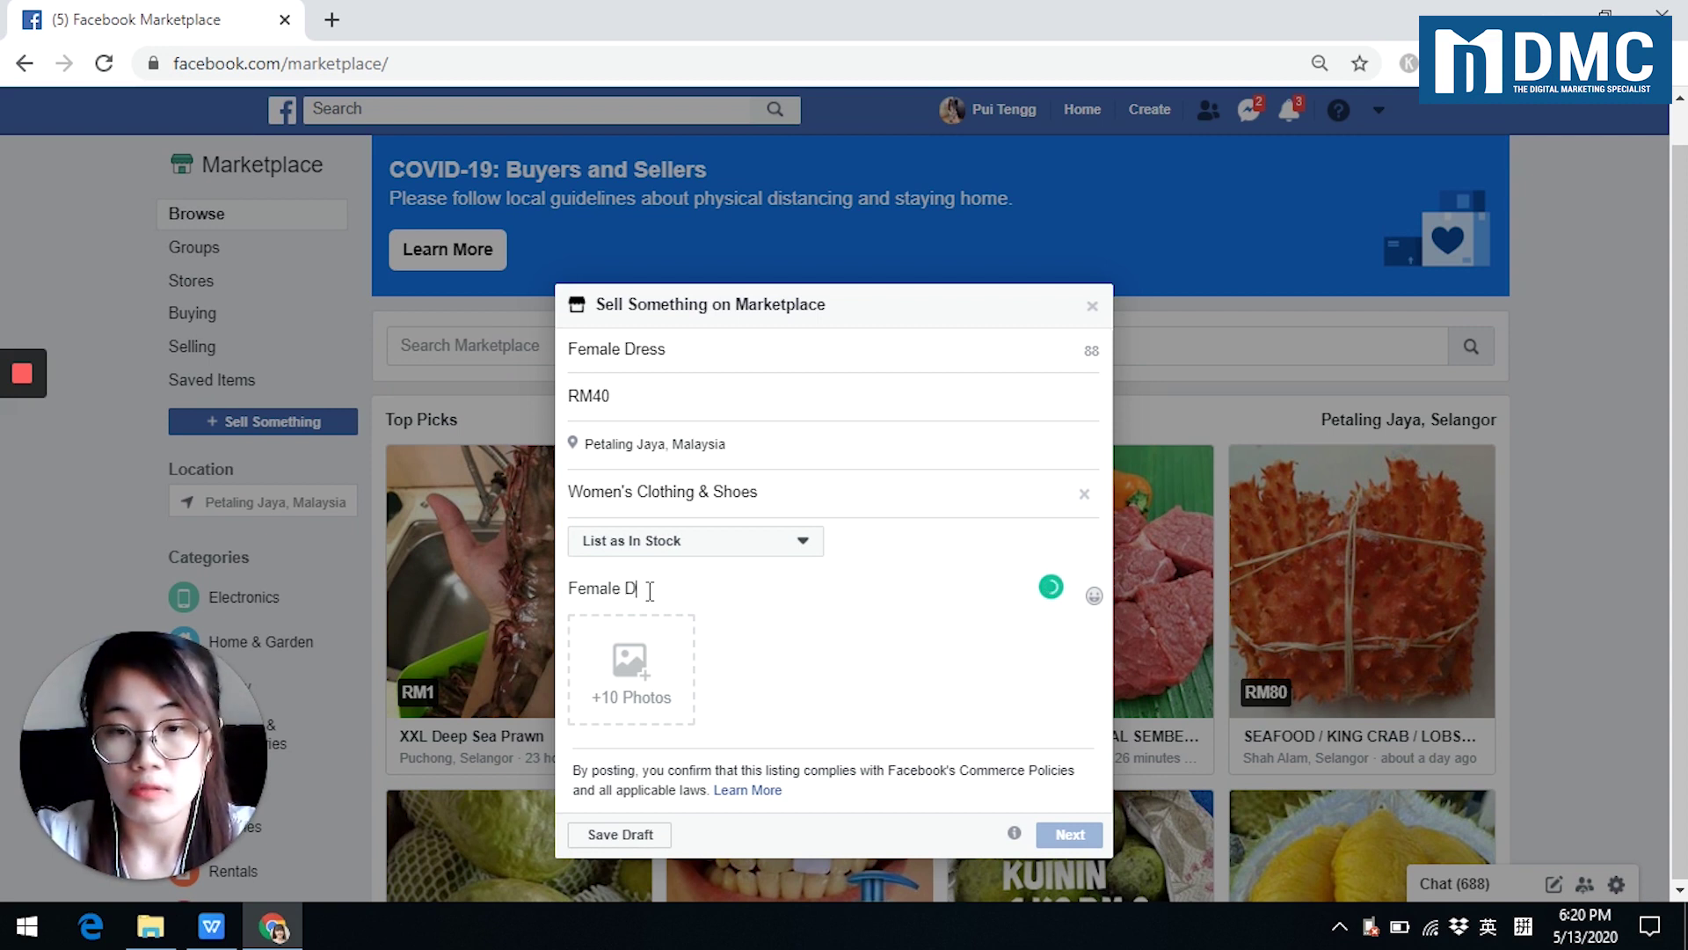
pyautogui.write('inner Dress')
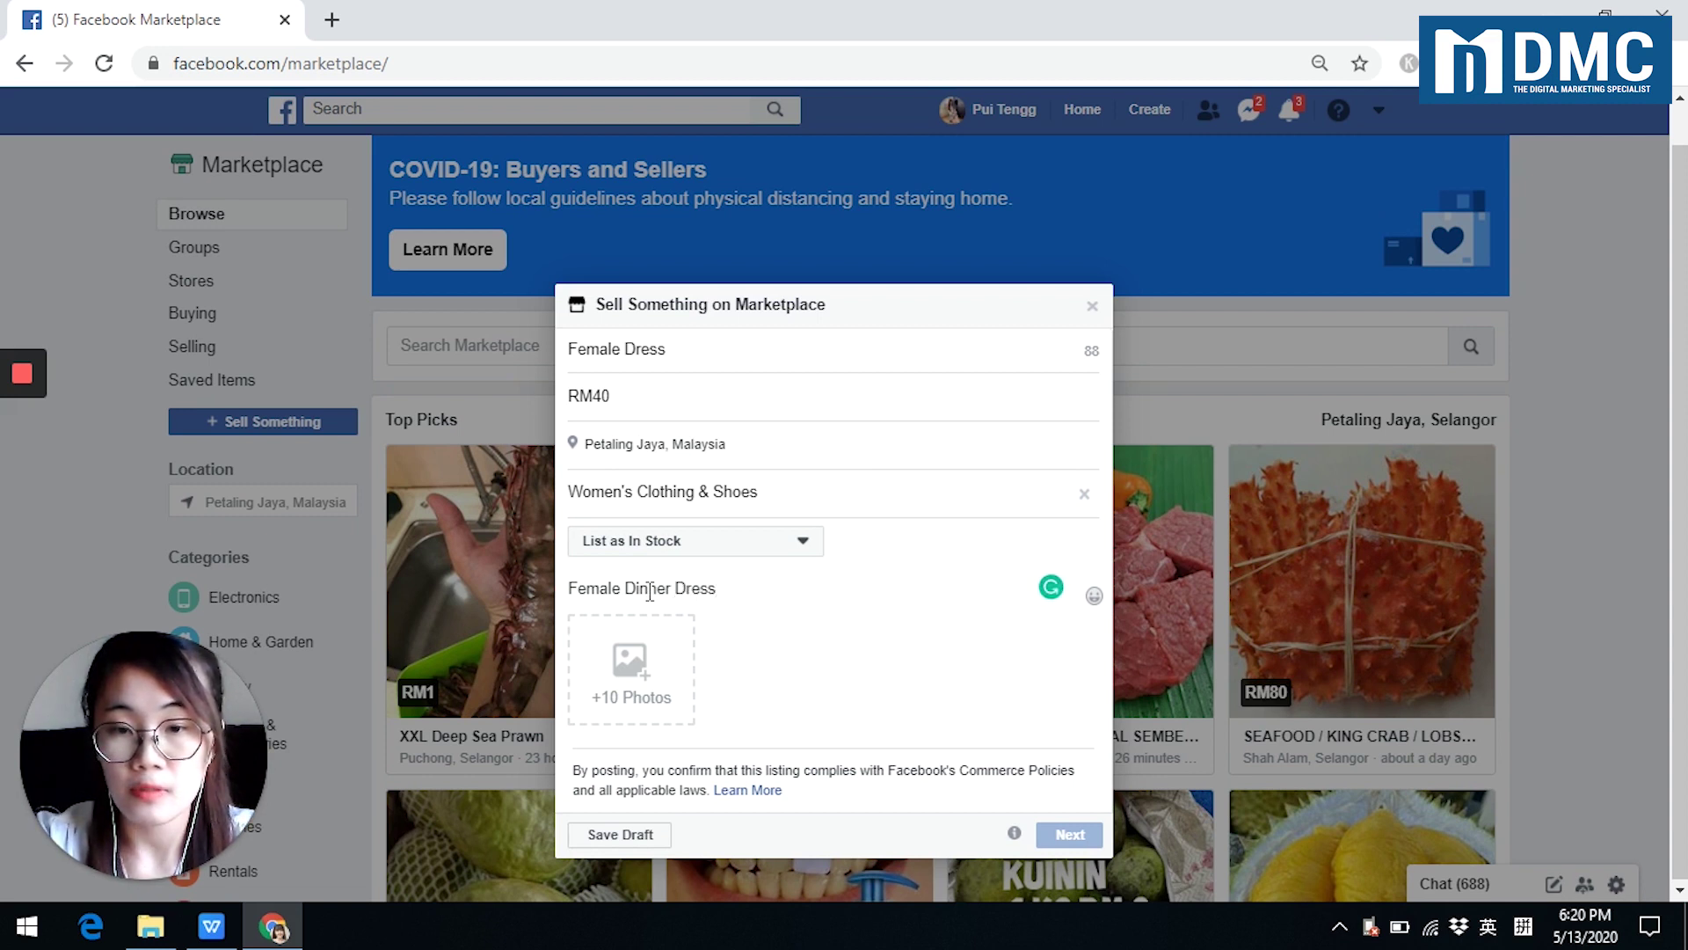
# Add the line "Size: S,M,L,XL" below the first line of the item description.
pyautogui.press('Return')
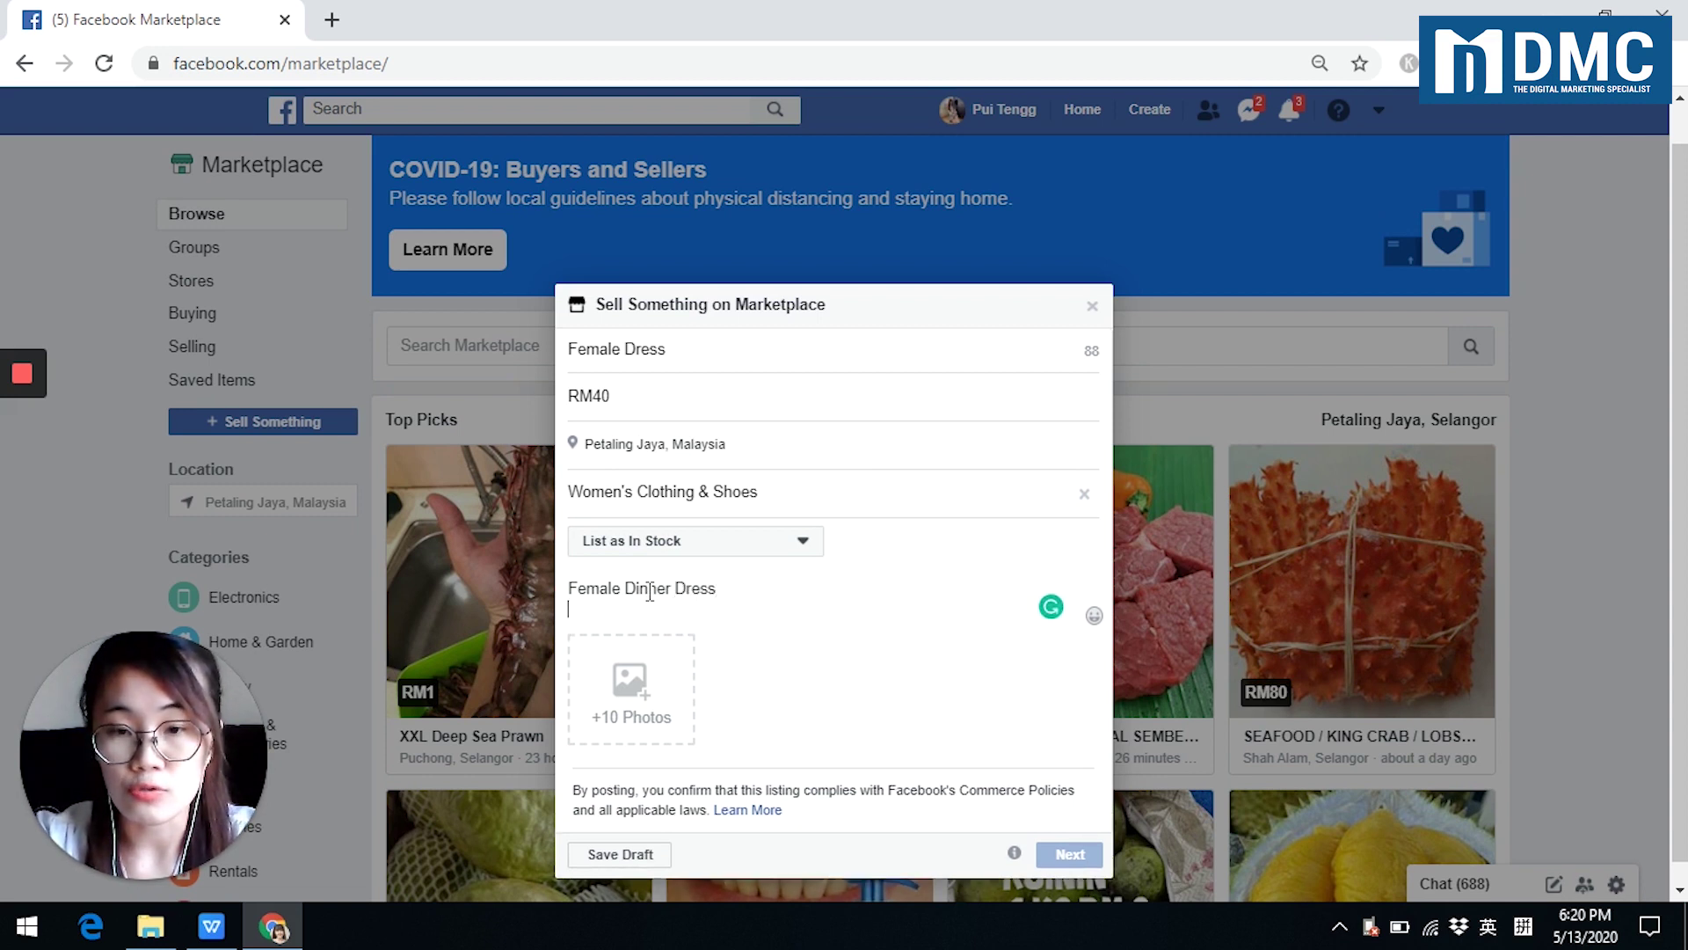
pyautogui.write('Size: S,M,L,XL')
pyautogui.press('BackSpace')
pyautogui.press('BackSpace')
pyautogui.press('BackSpace')
pyautogui.write(',XL')
pyautogui.press('Return')
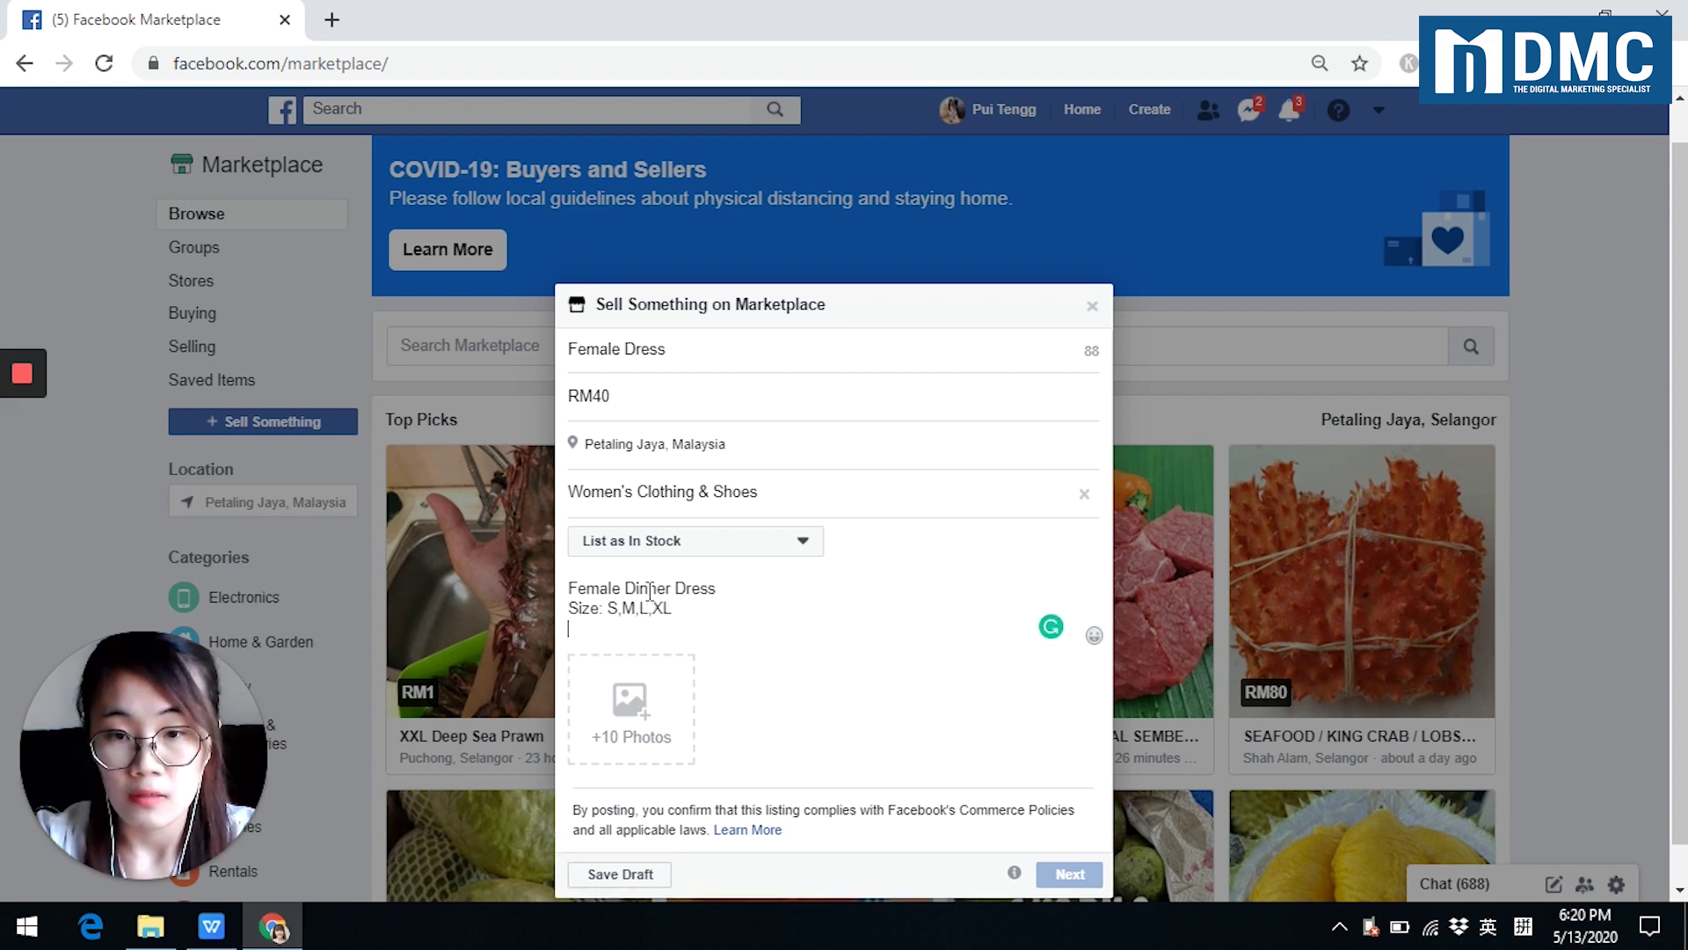
# Add the line "Color: Black, White, Red" to the item description below the sizes.
pyautogui.write('C')
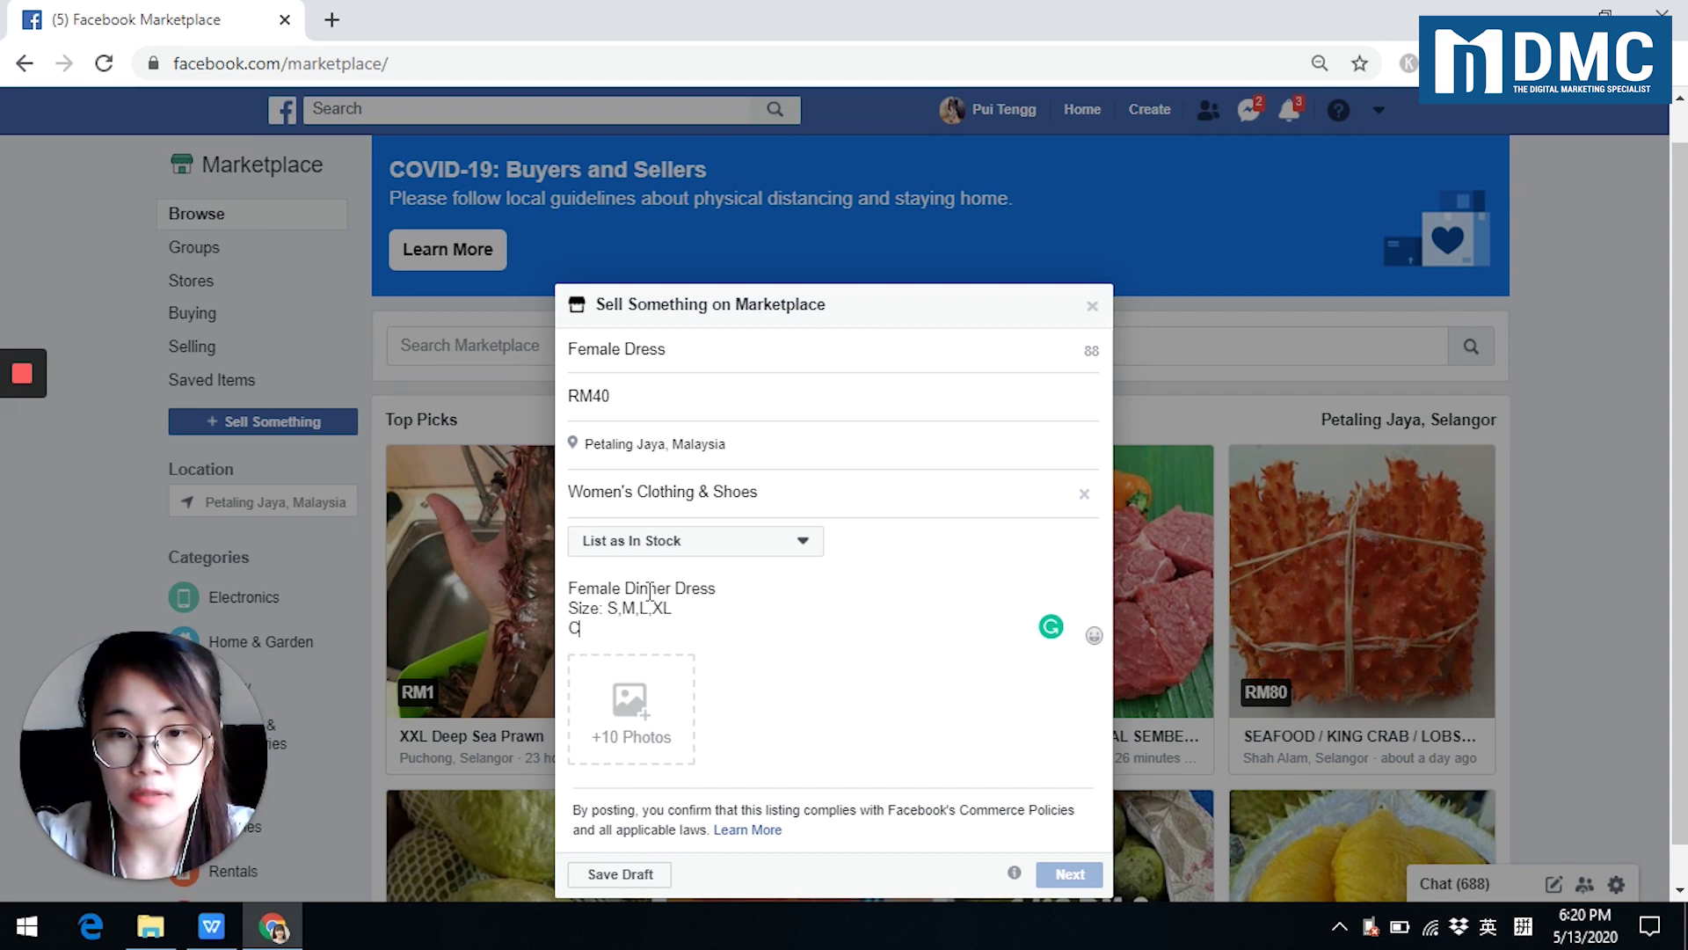
pyautogui.write('olor: ')
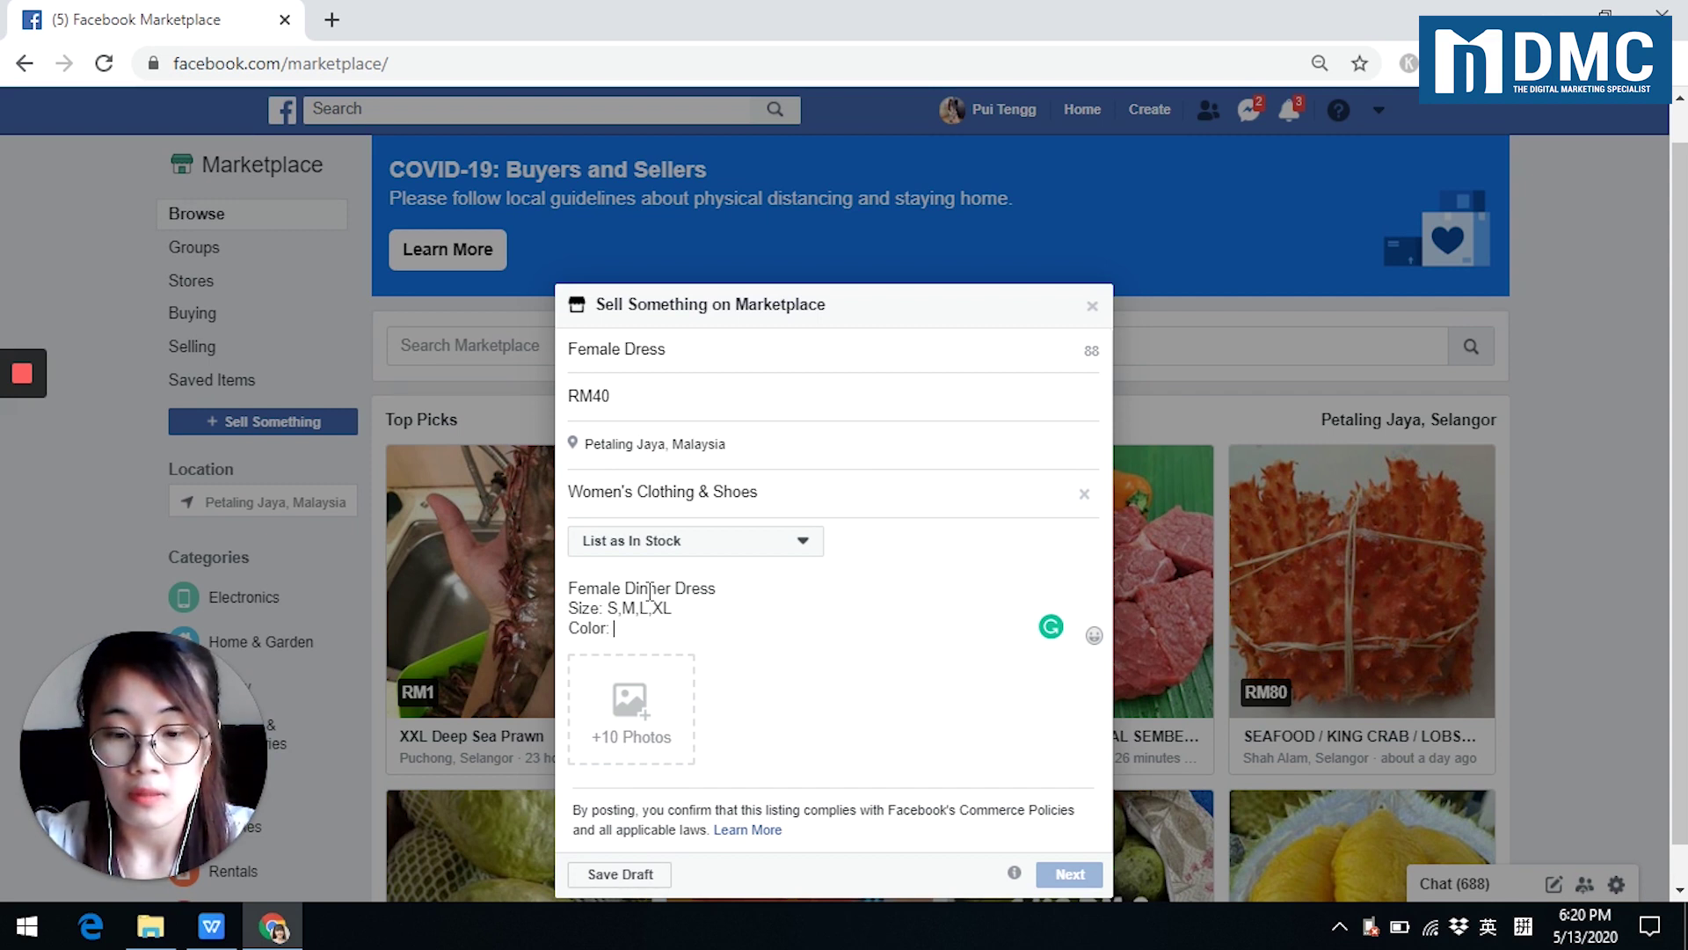
pyautogui.write('Black,')
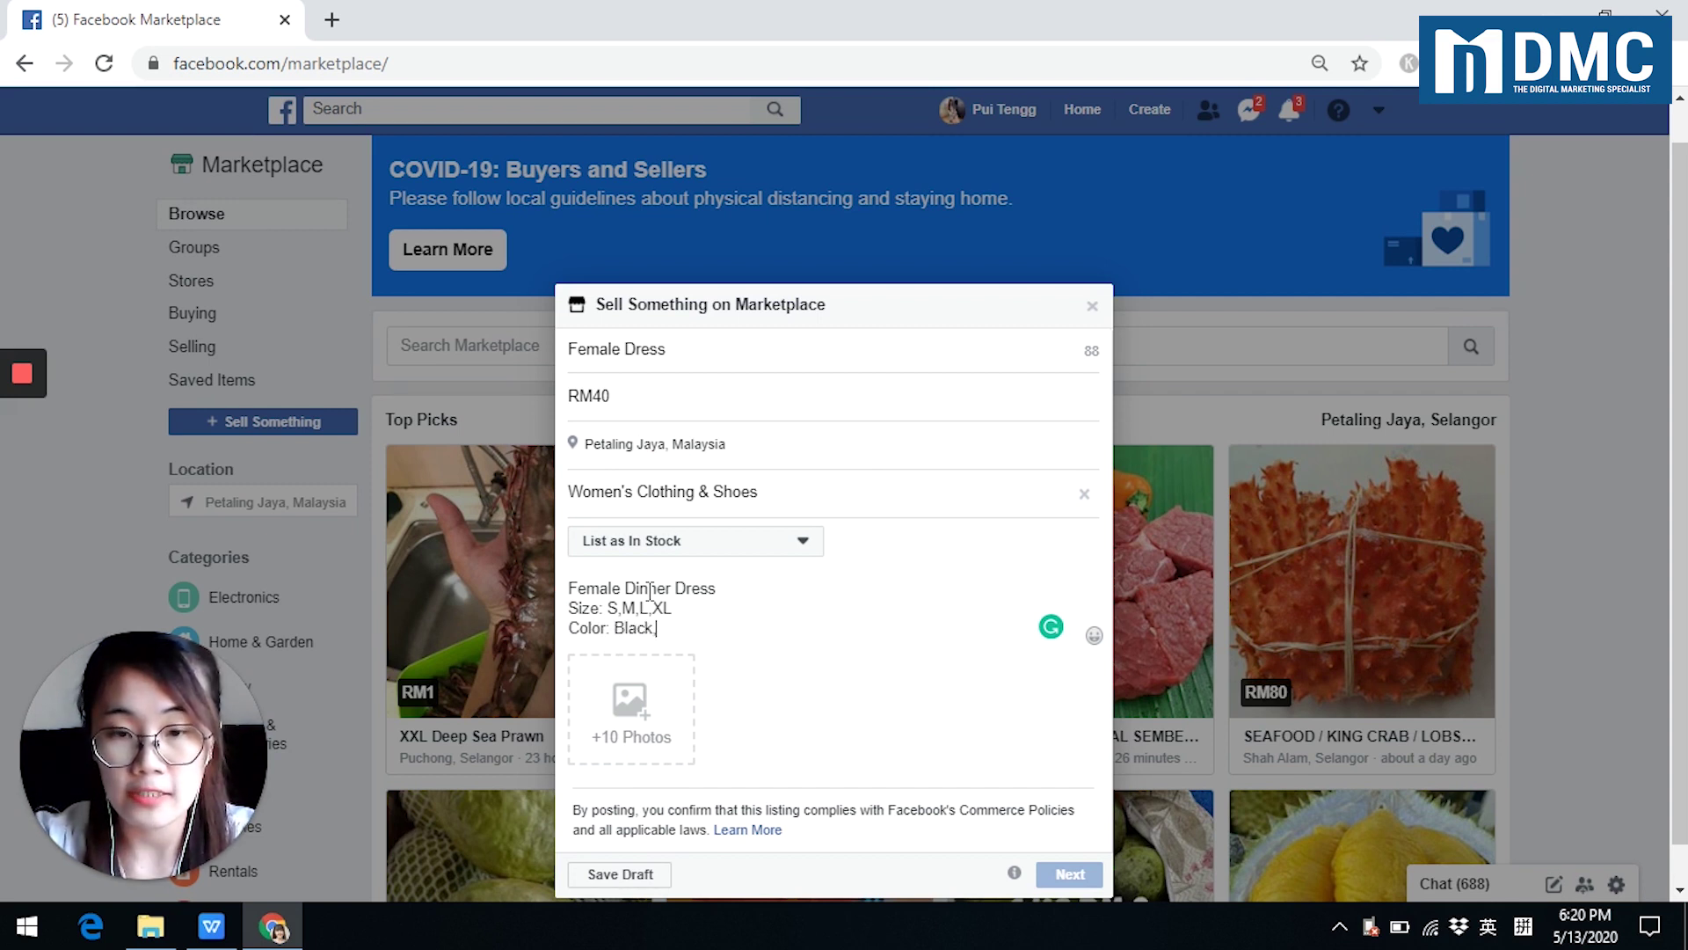
pyautogui.write(' White')
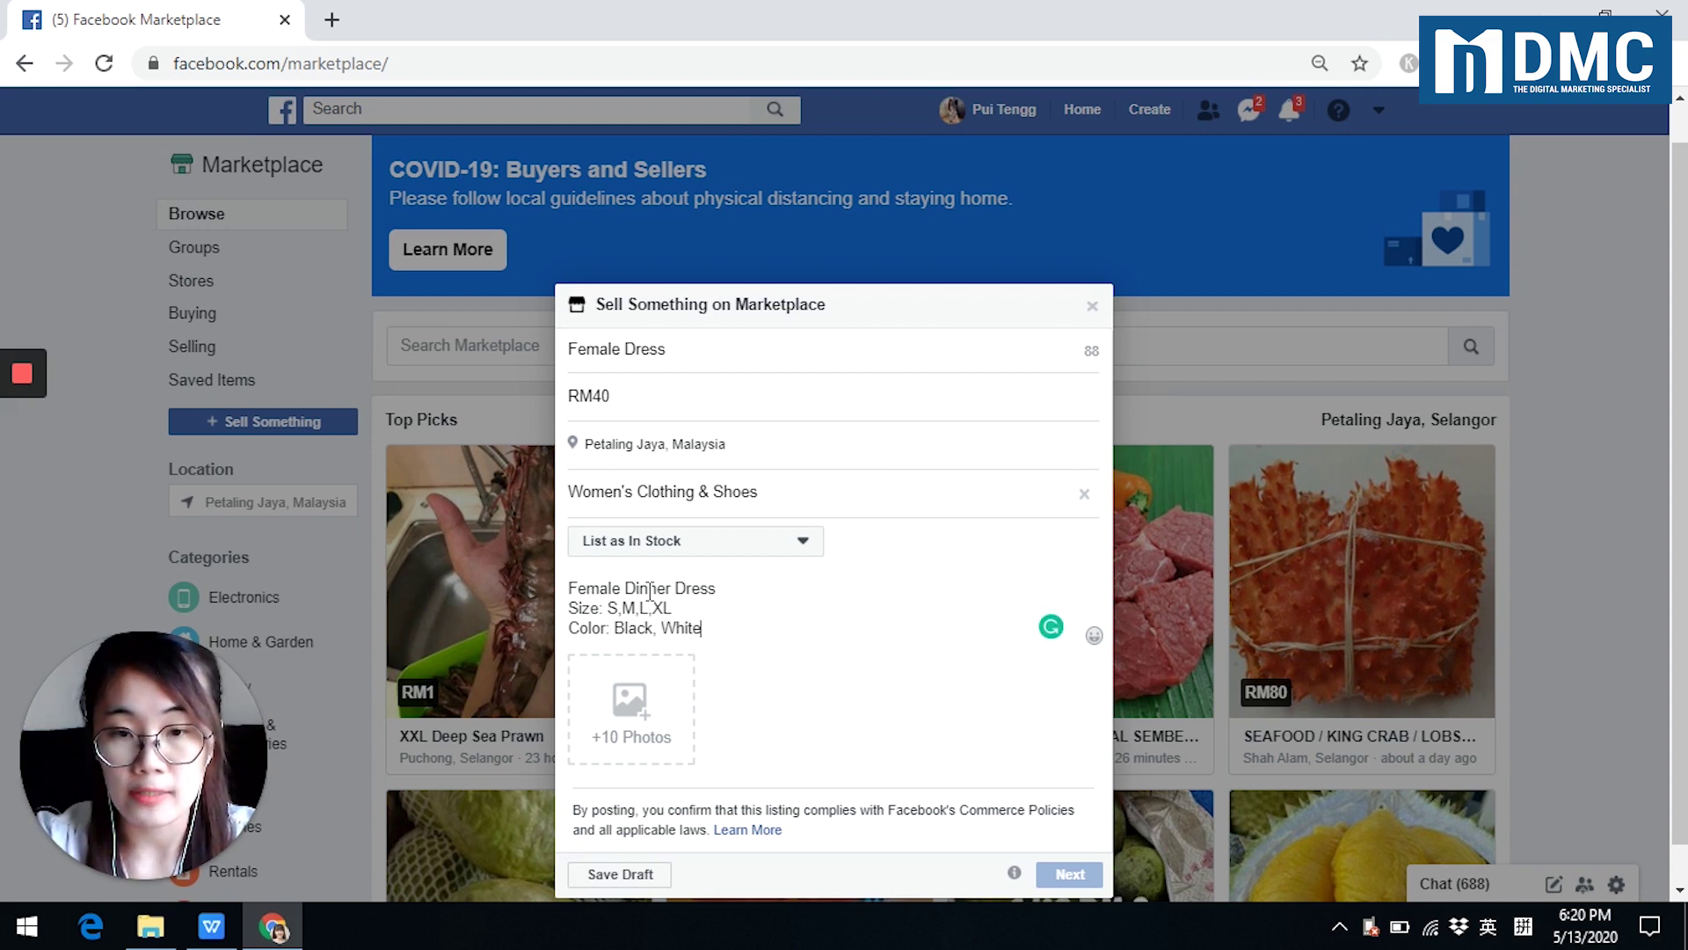
pyautogui.write(', Red')
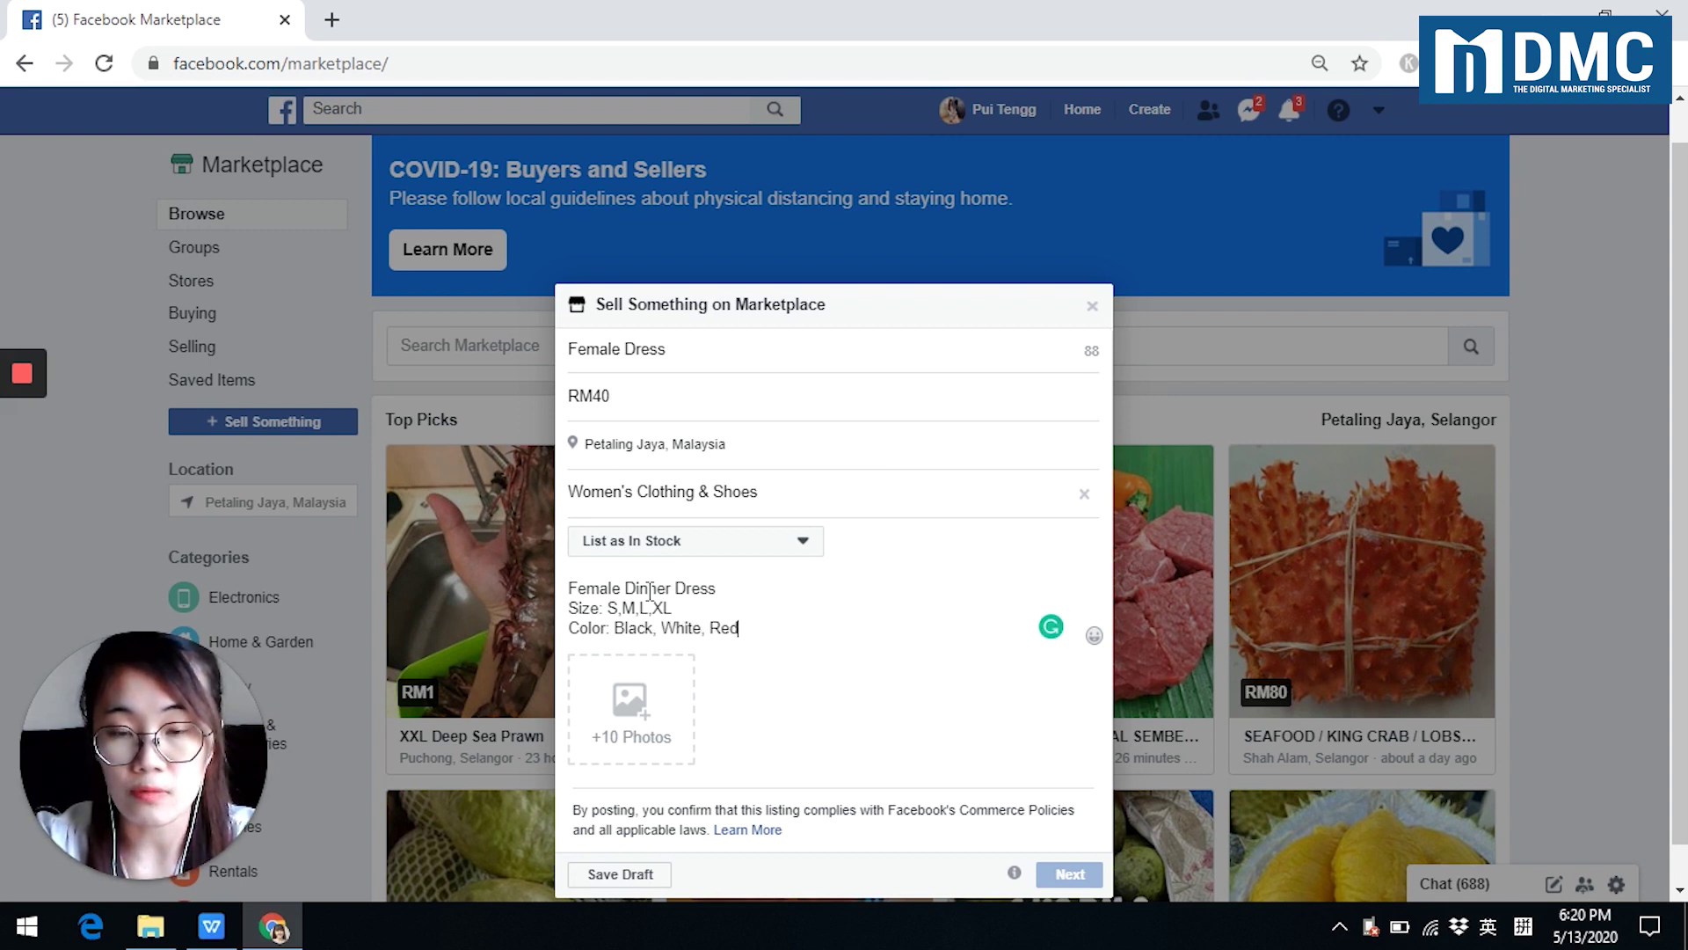
pyautogui.press('Return')
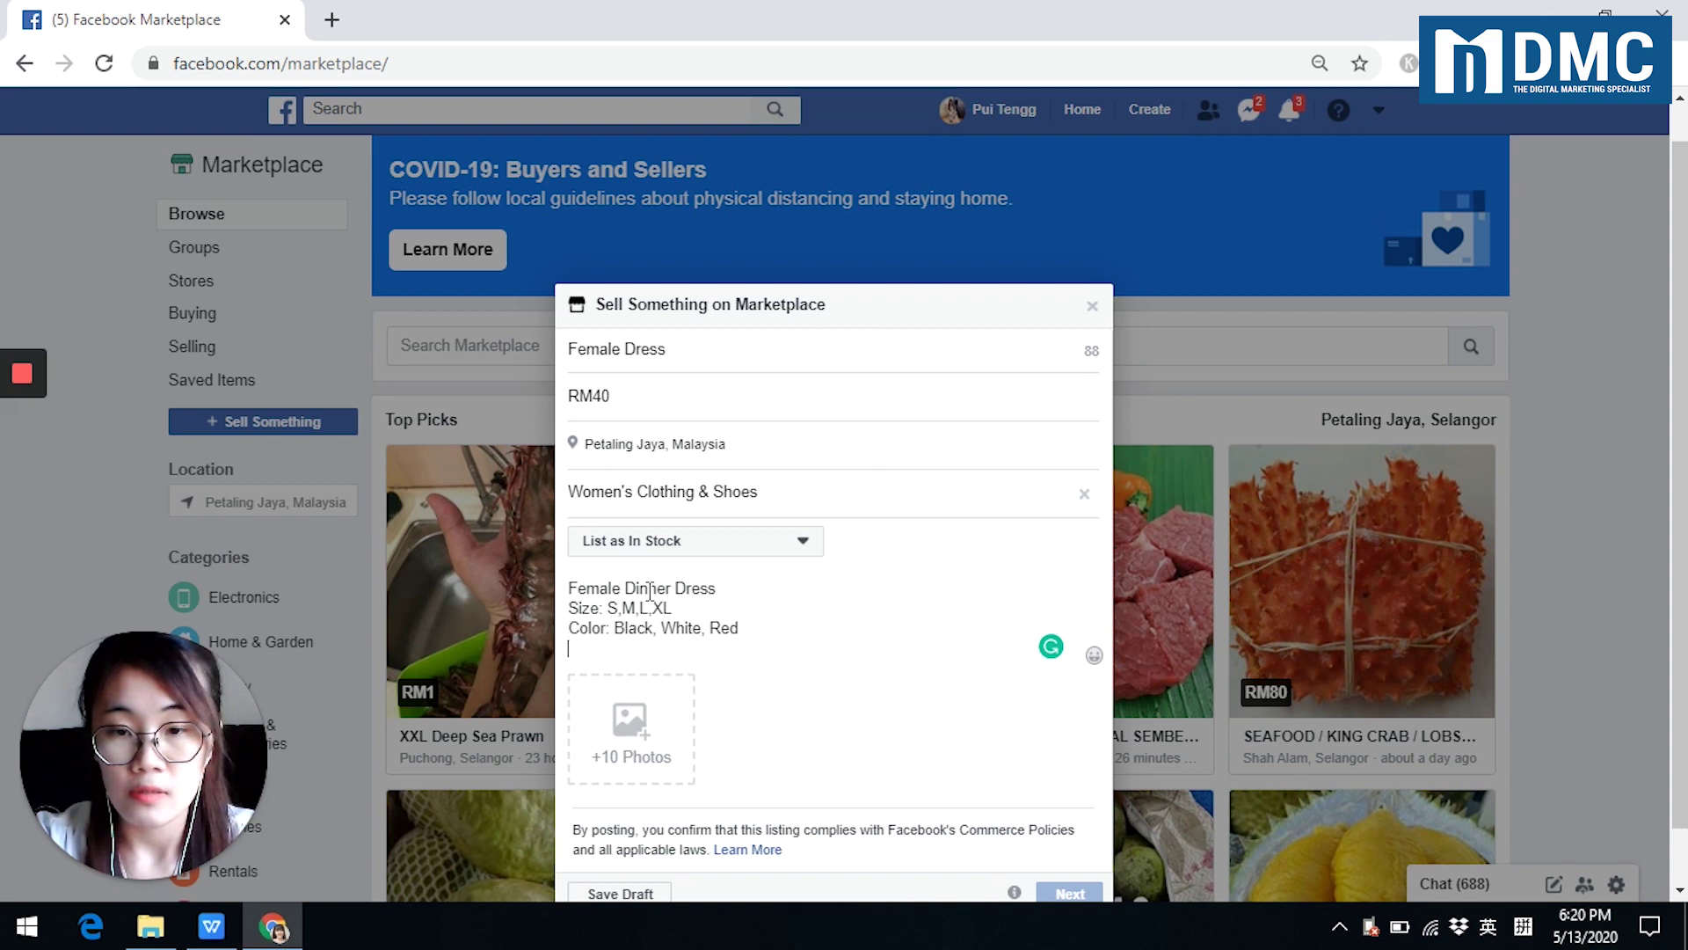
# Leave a blank line in the description and add a "Contact/WhatApps:" line with the seller's phone number.
pyautogui.press('Return')
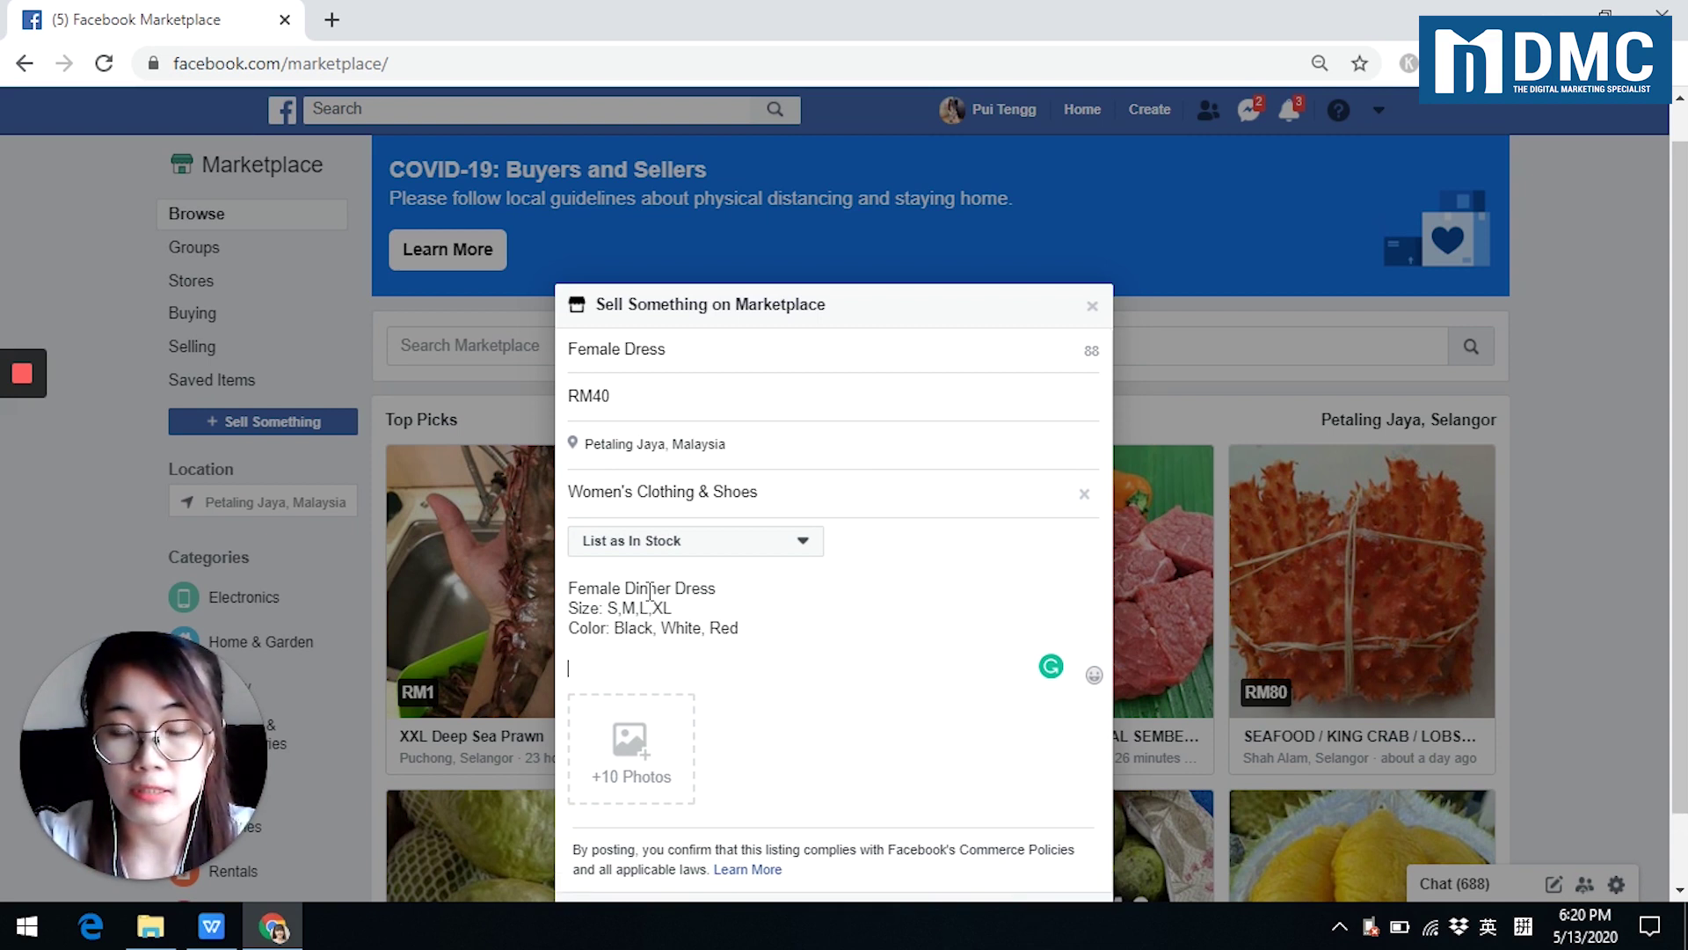
pyautogui.write('Co')
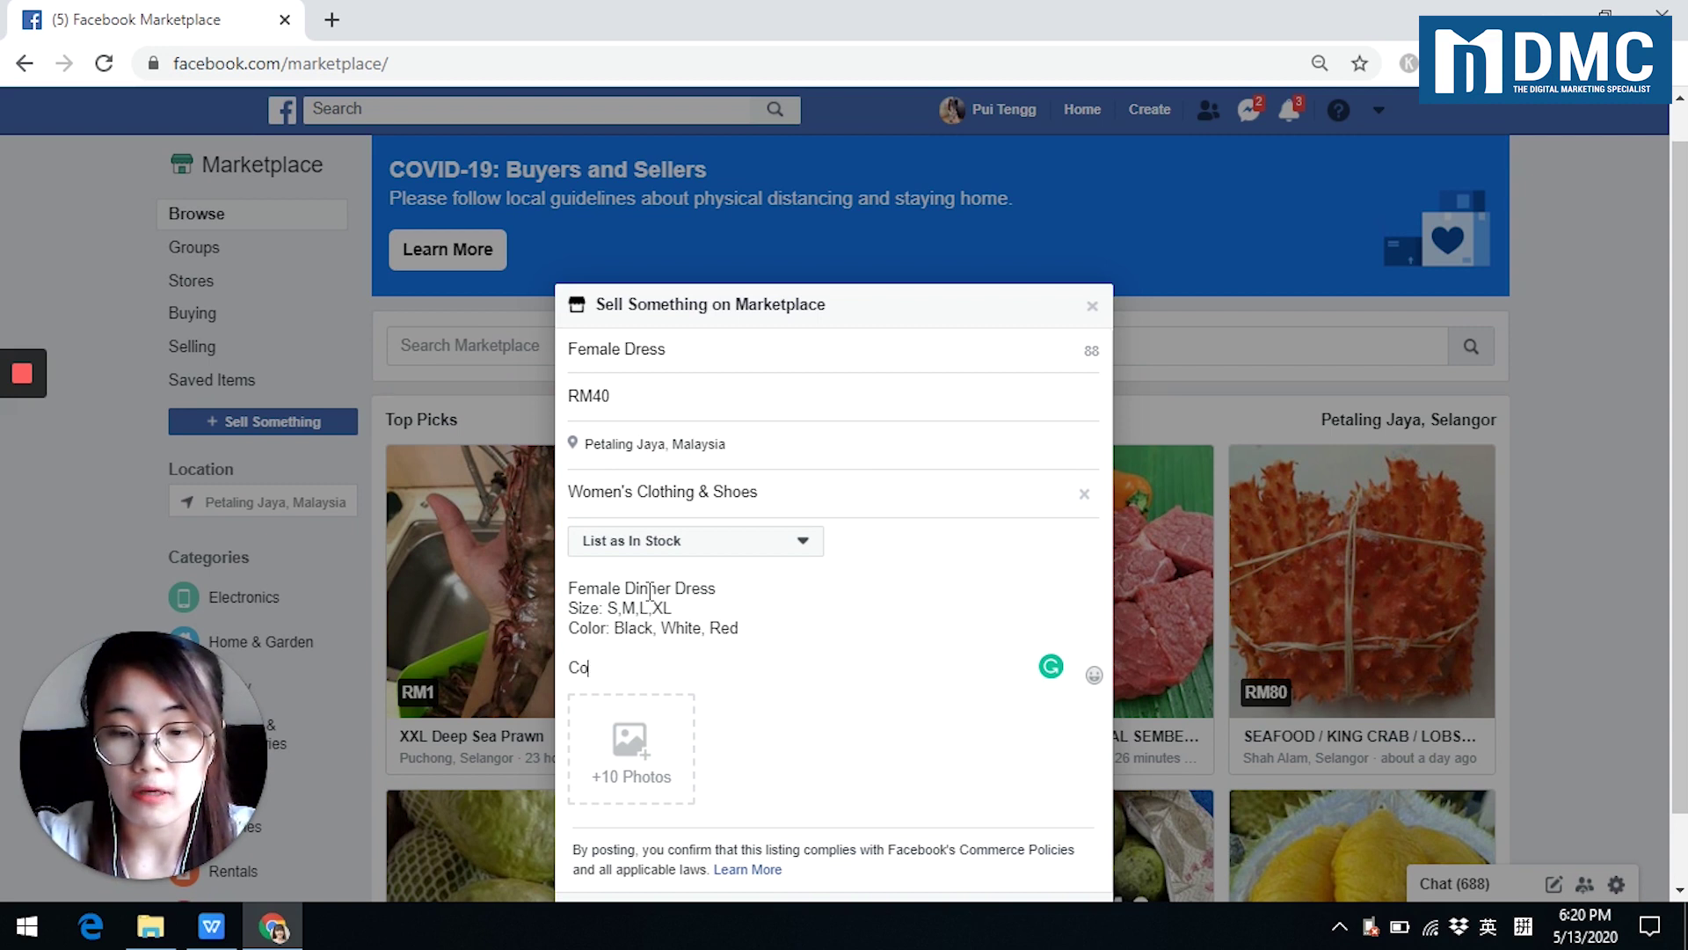
pyautogui.write('ntax')
pyautogui.write('t/W')
pyautogui.write('hatA')
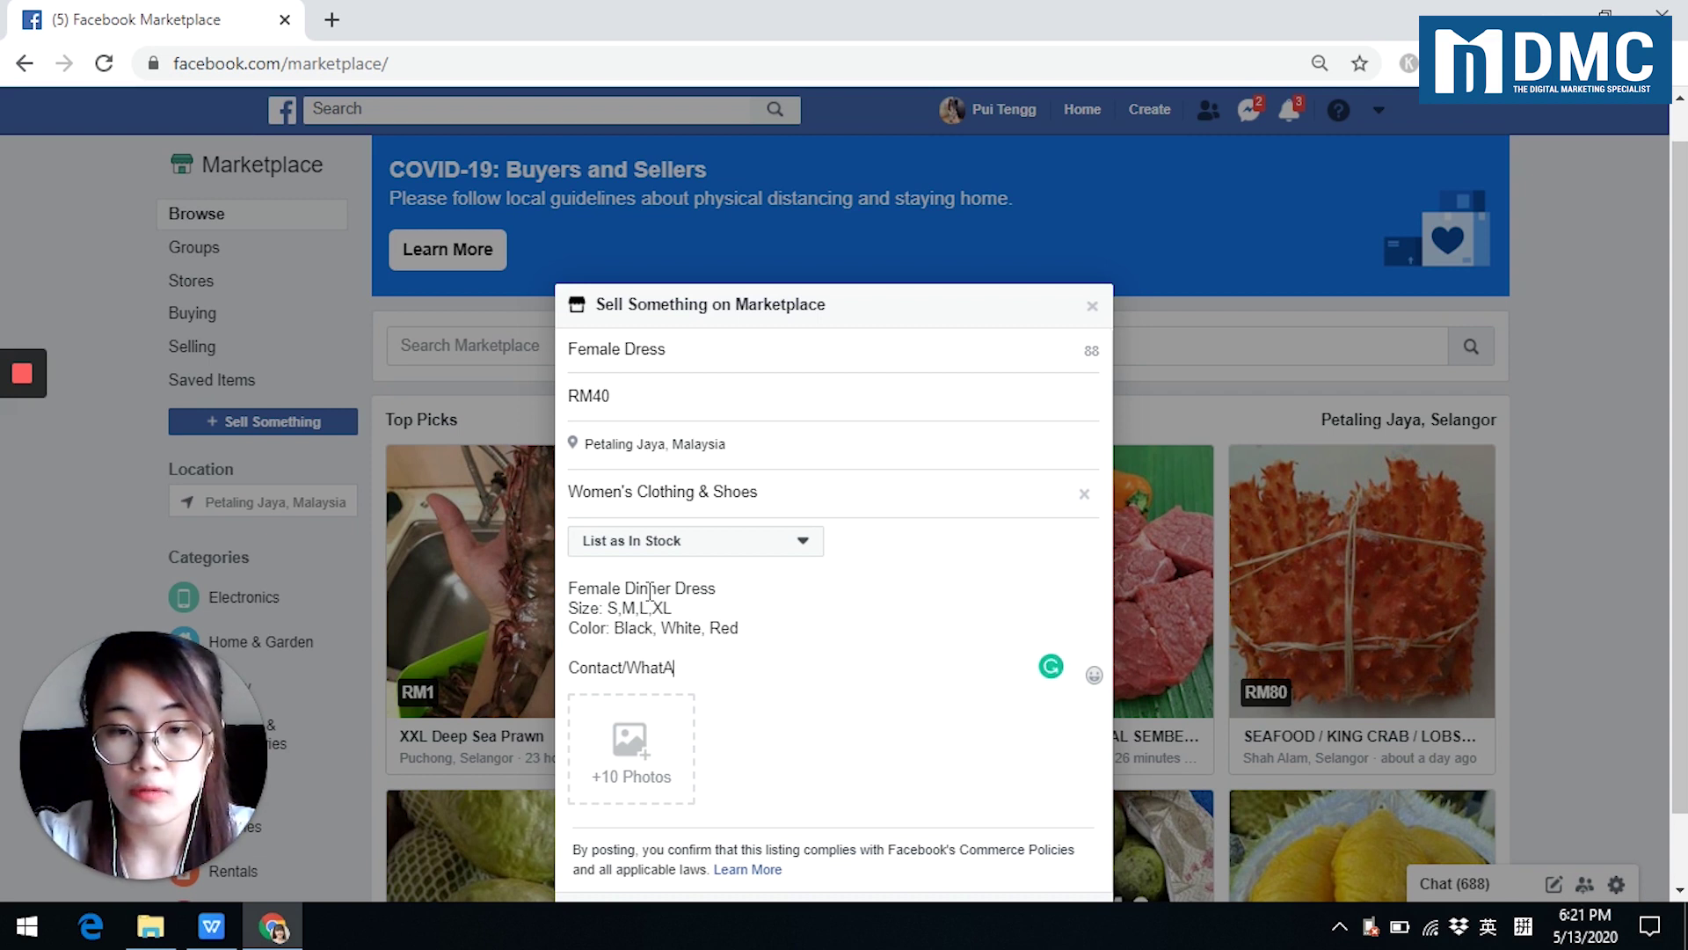
pyautogui.write('pps: 010-')
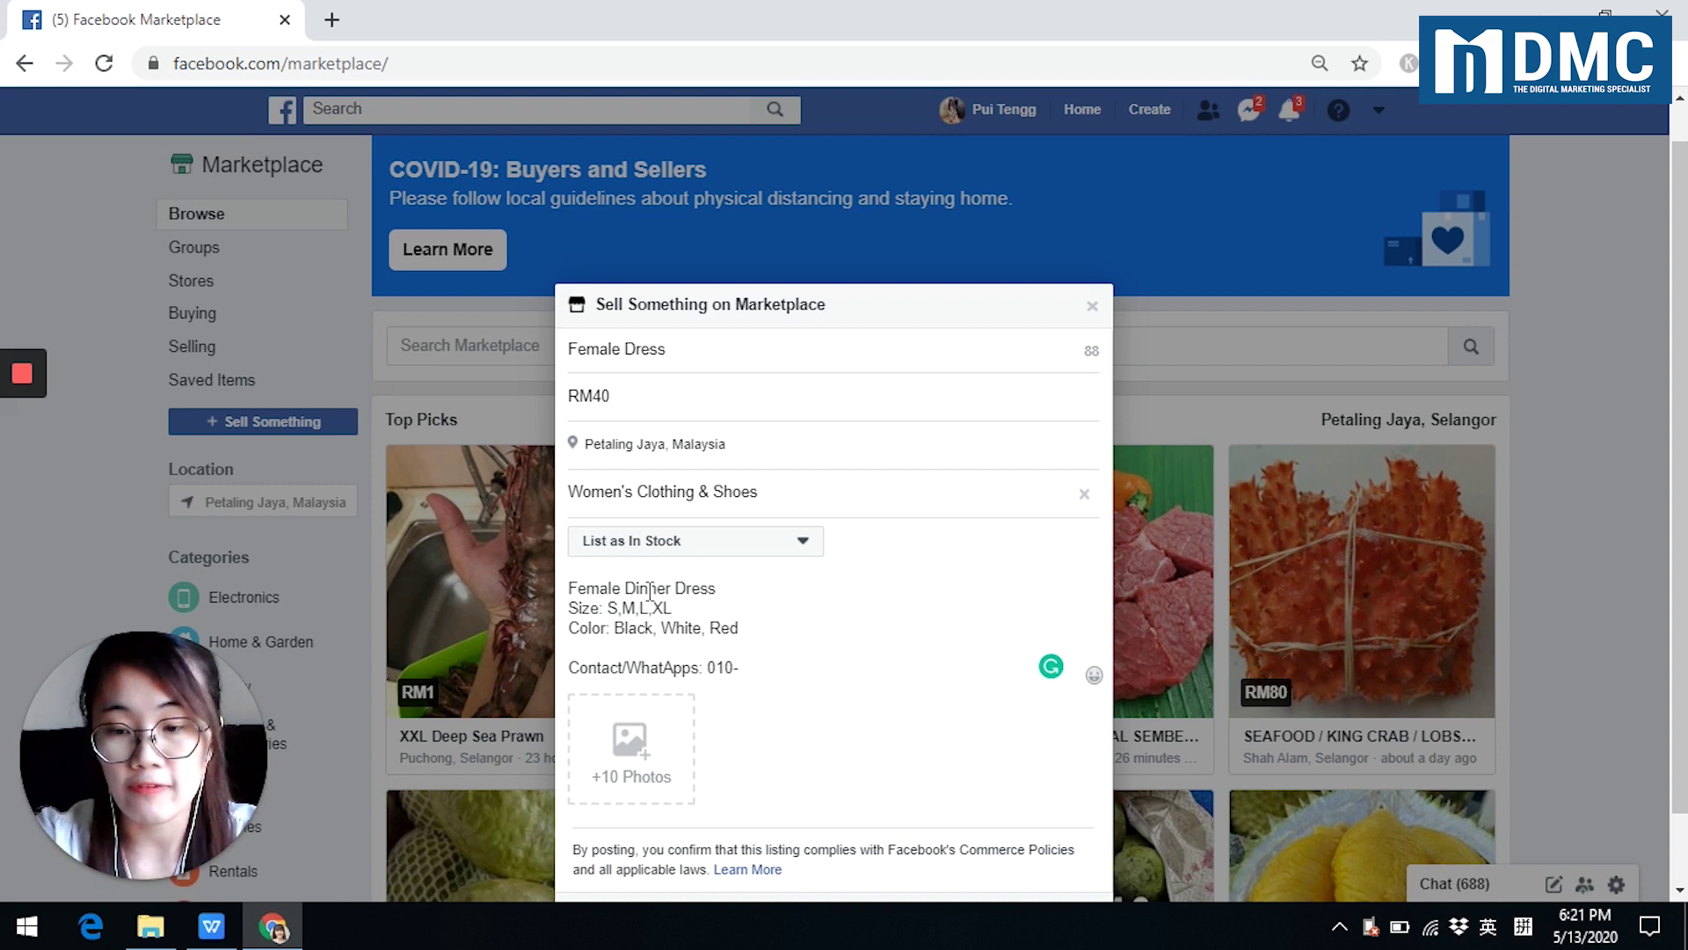
pyautogui.write('123')
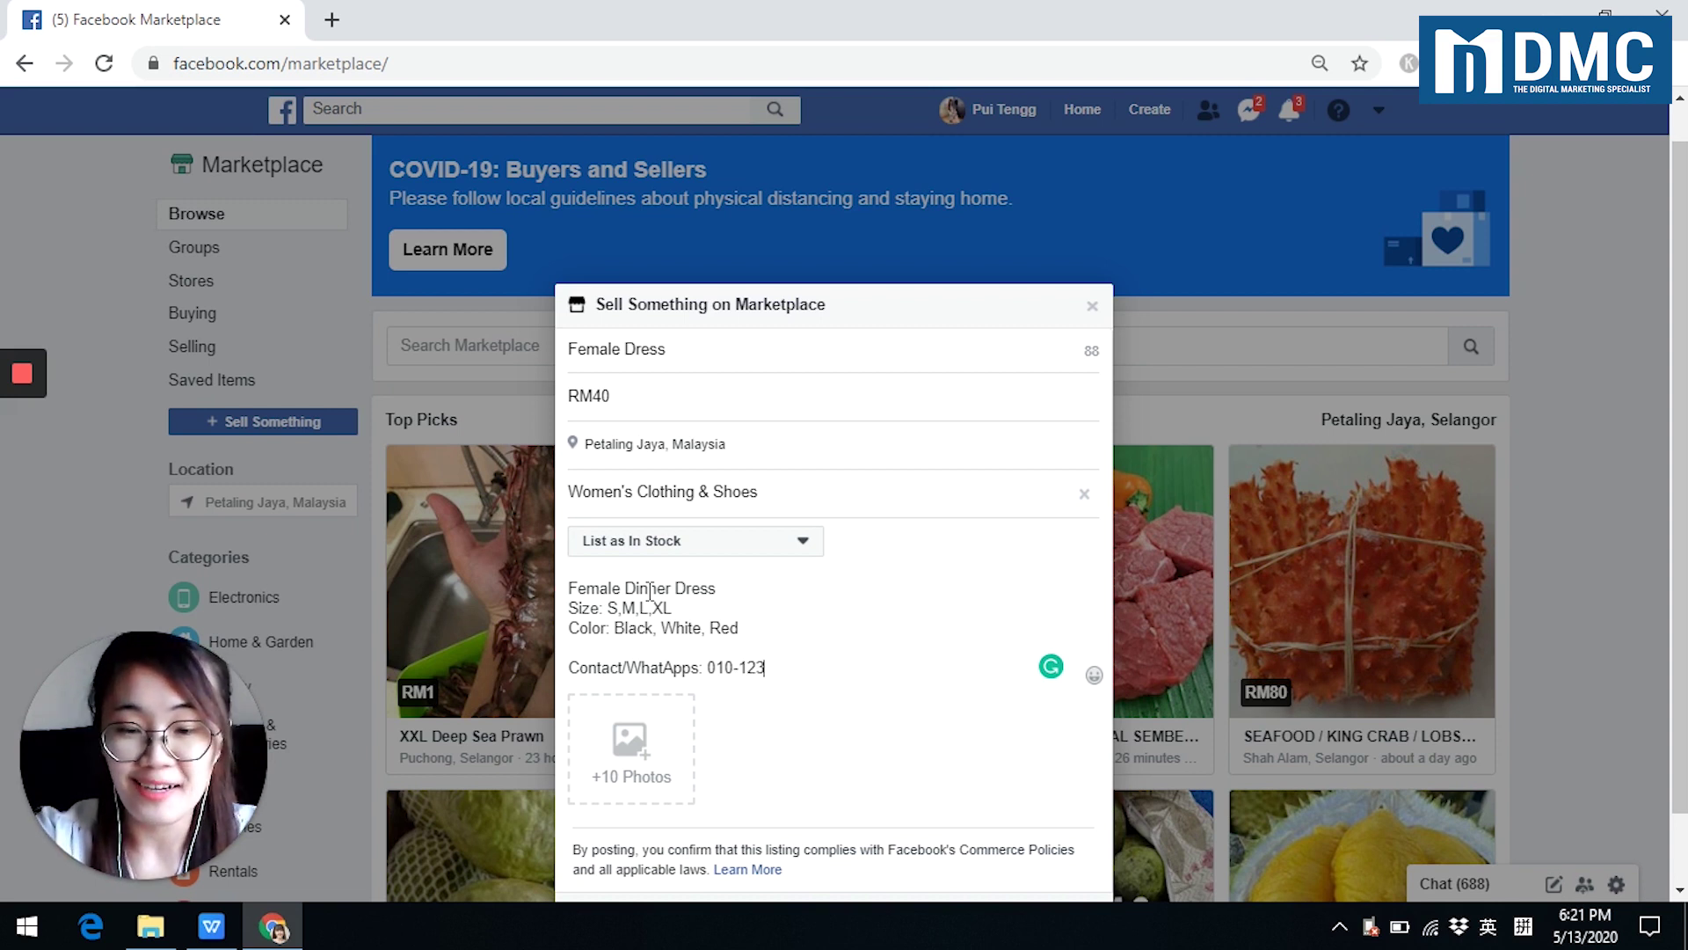
pyautogui.write('4567')
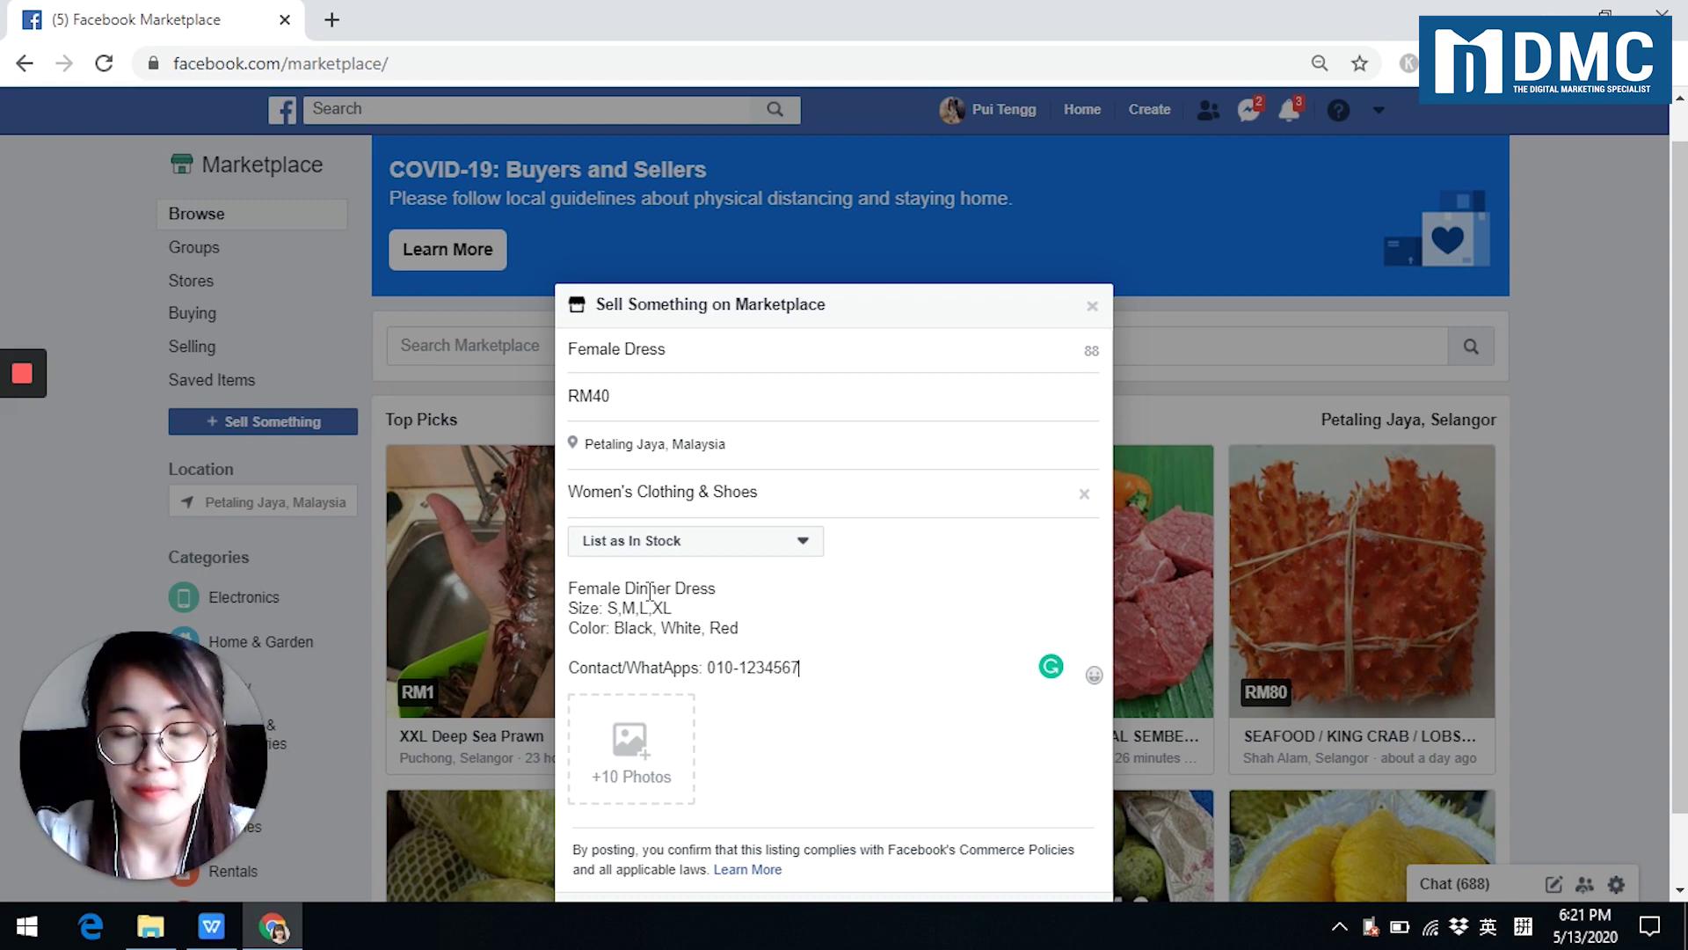
pyautogui.press('Return')
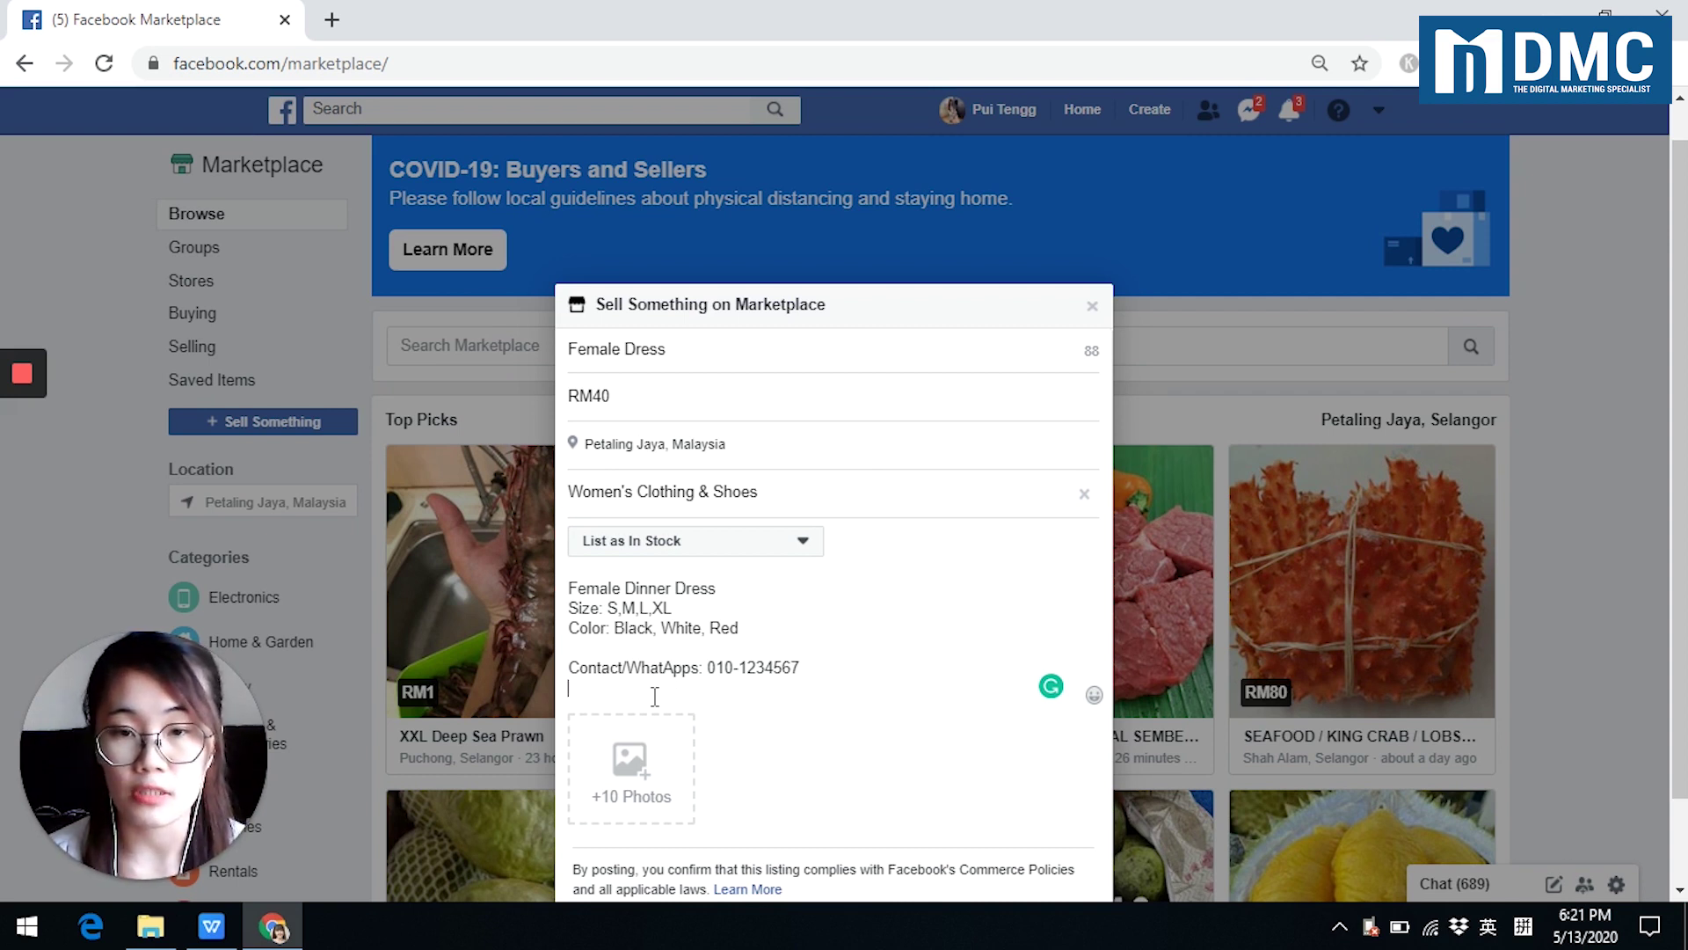
# Add the photos dress 1, dress 2 and dress 3 from the Desktop to the listing.
pyautogui.click(632, 761)
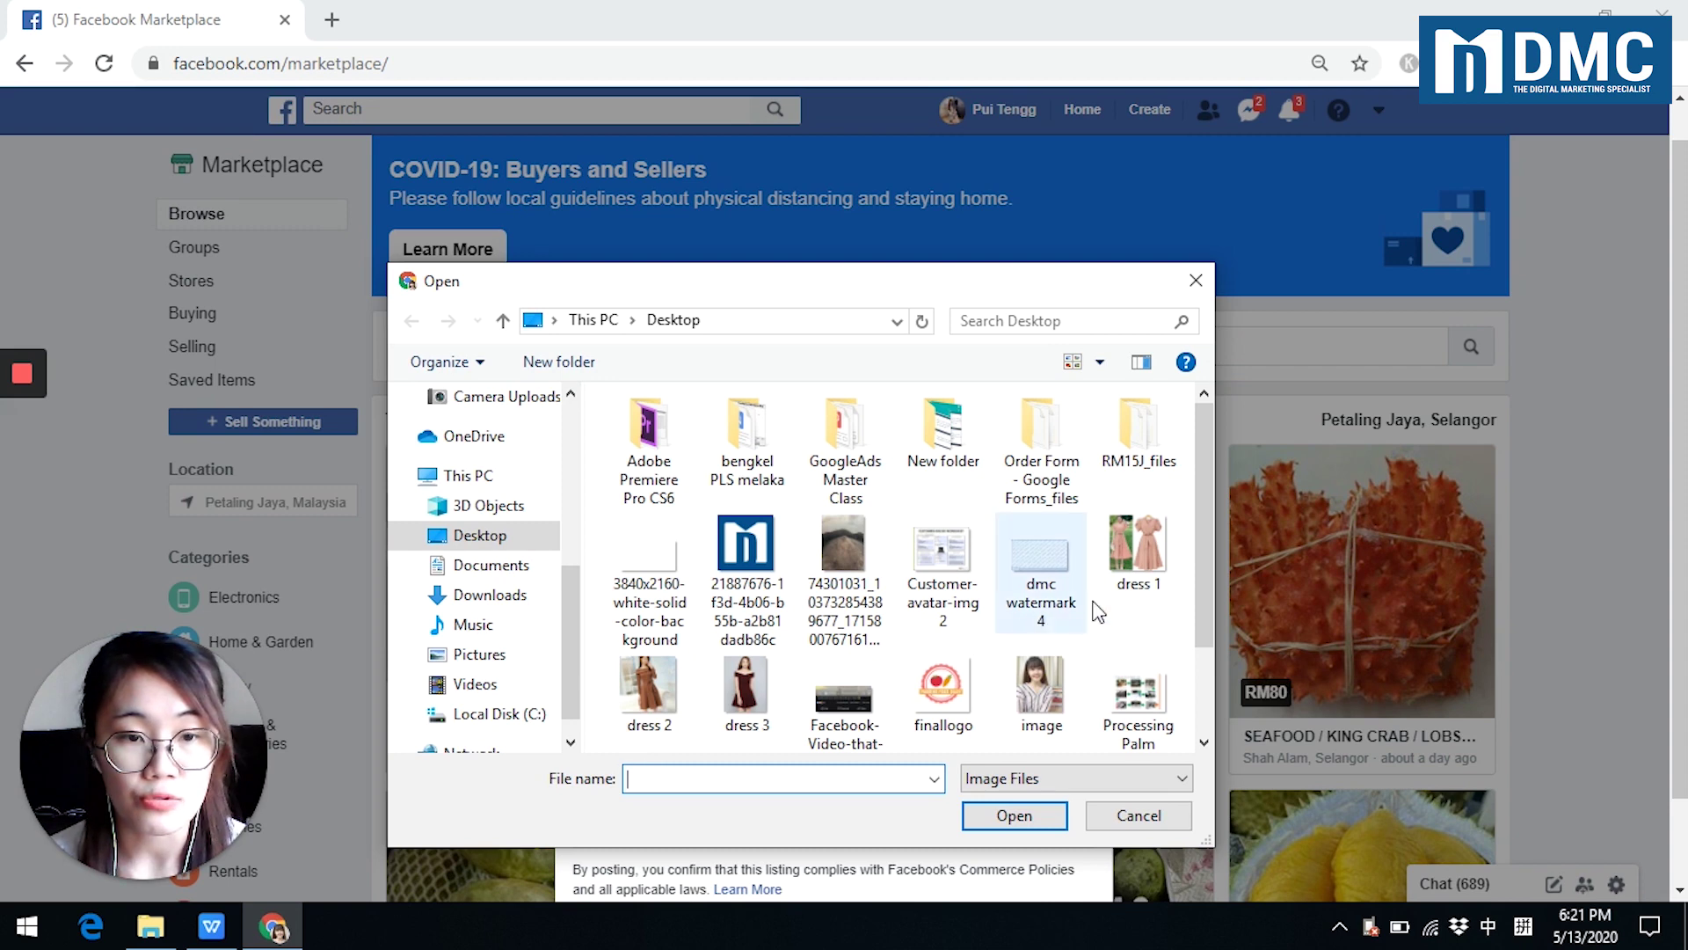
pyautogui.click(1143, 541)
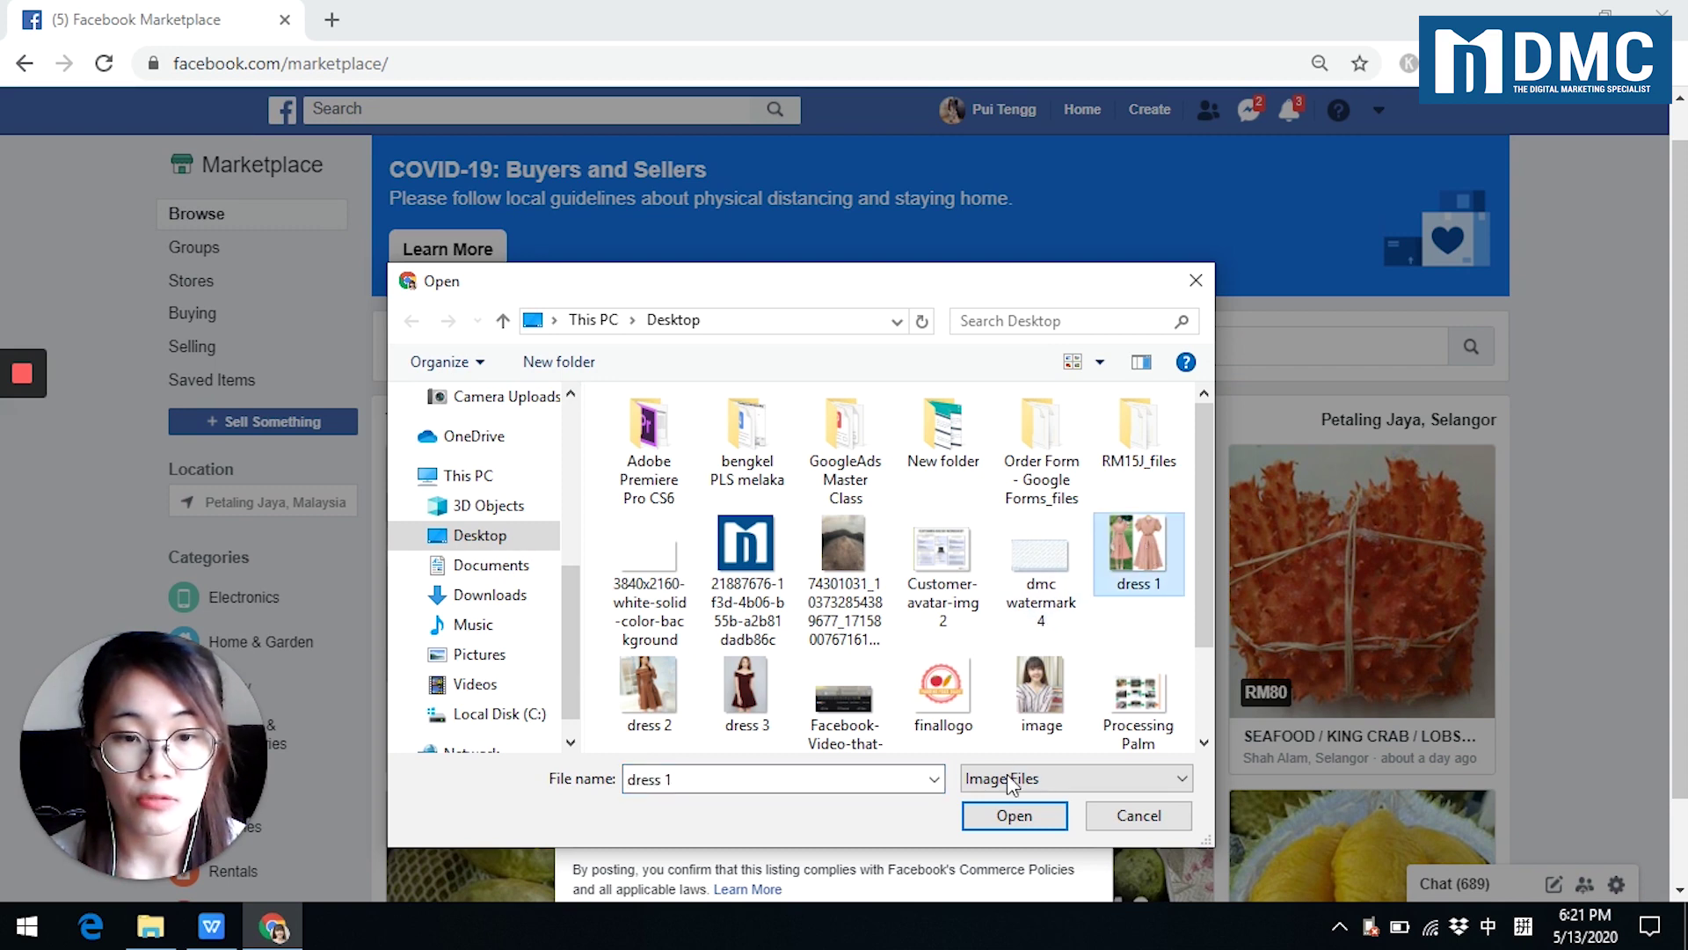
pyautogui.click(1003, 818)
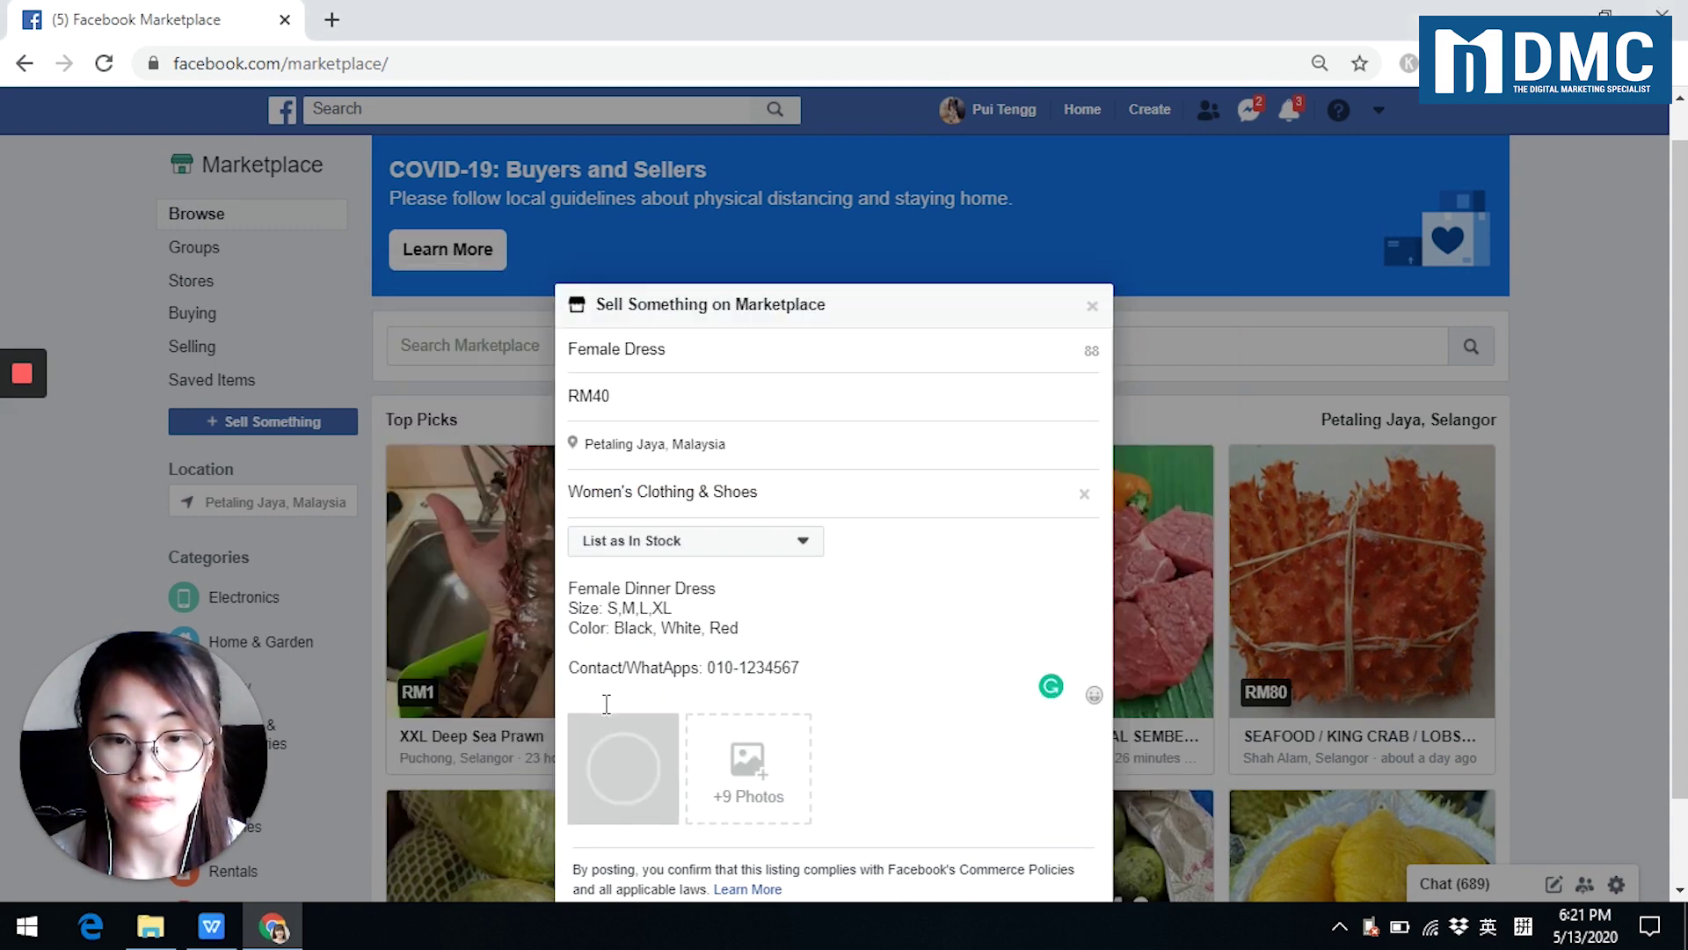
pyautogui.click(753, 768)
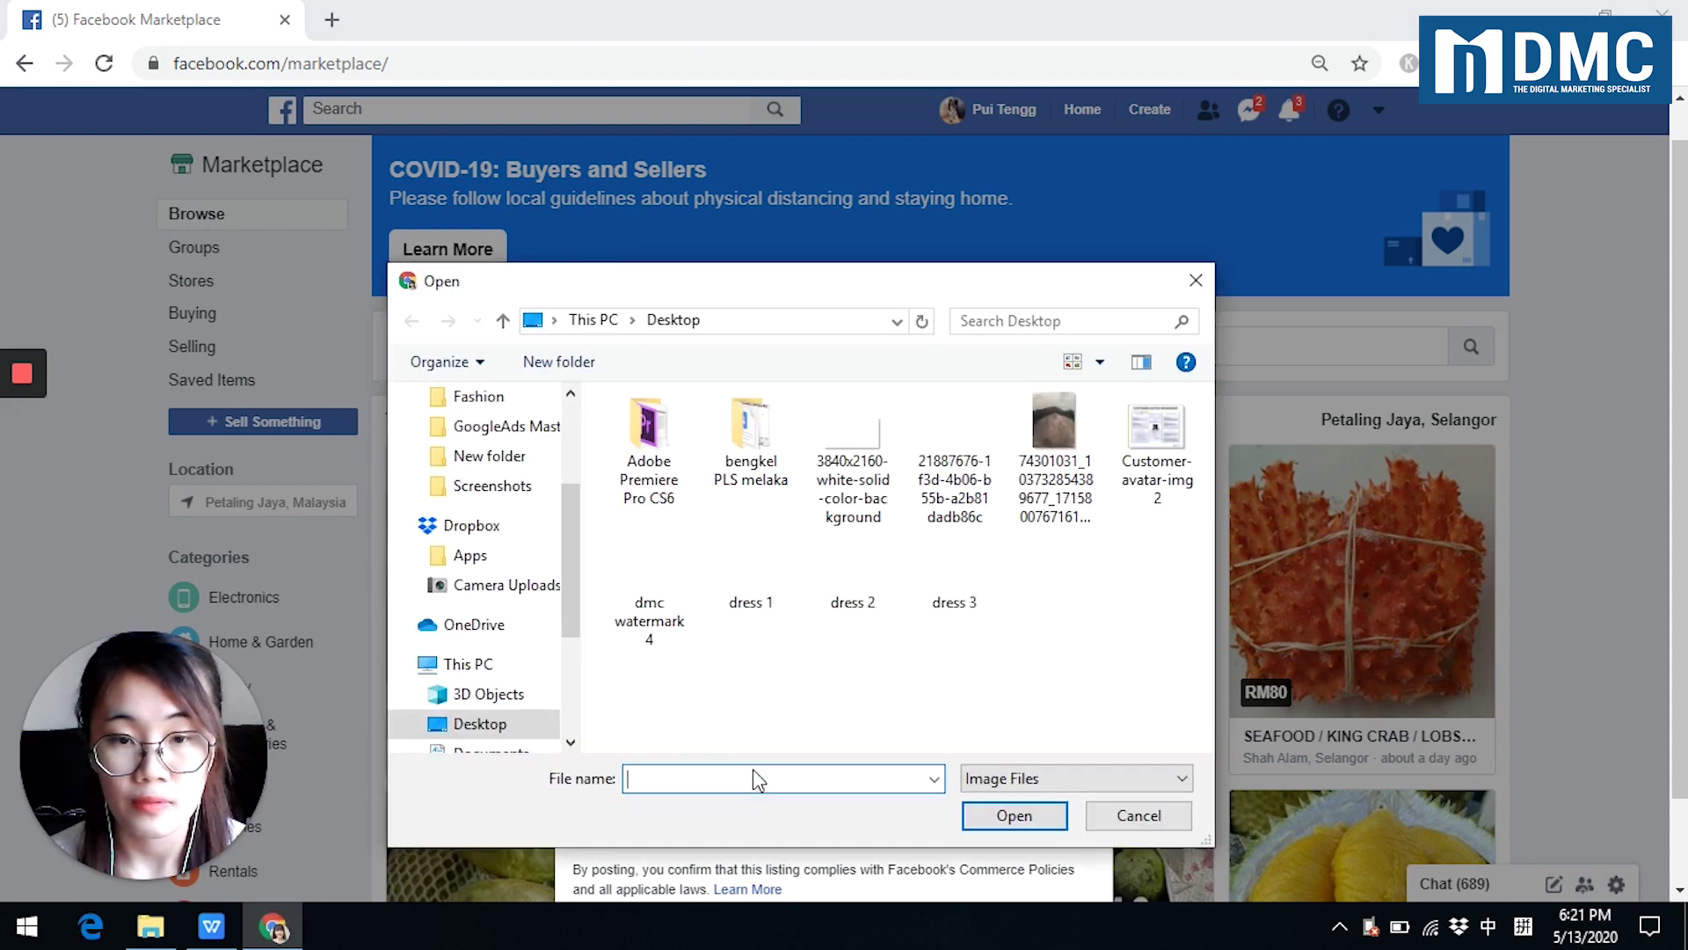
pyautogui.click(641, 699)
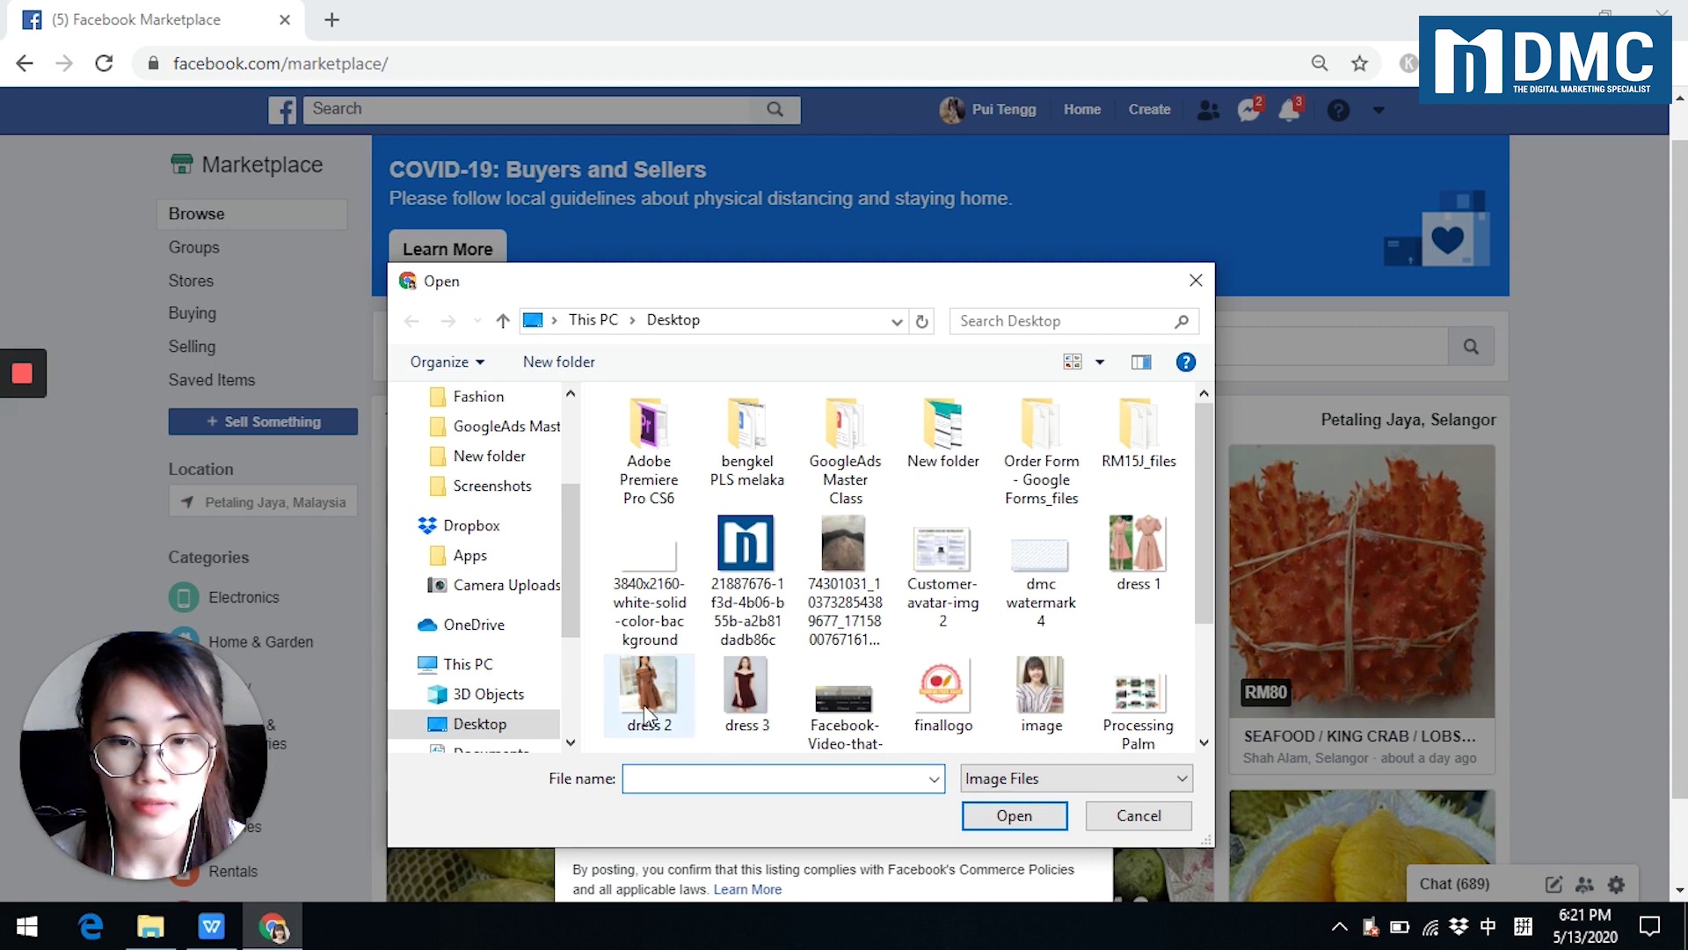
pyautogui.click(991, 816)
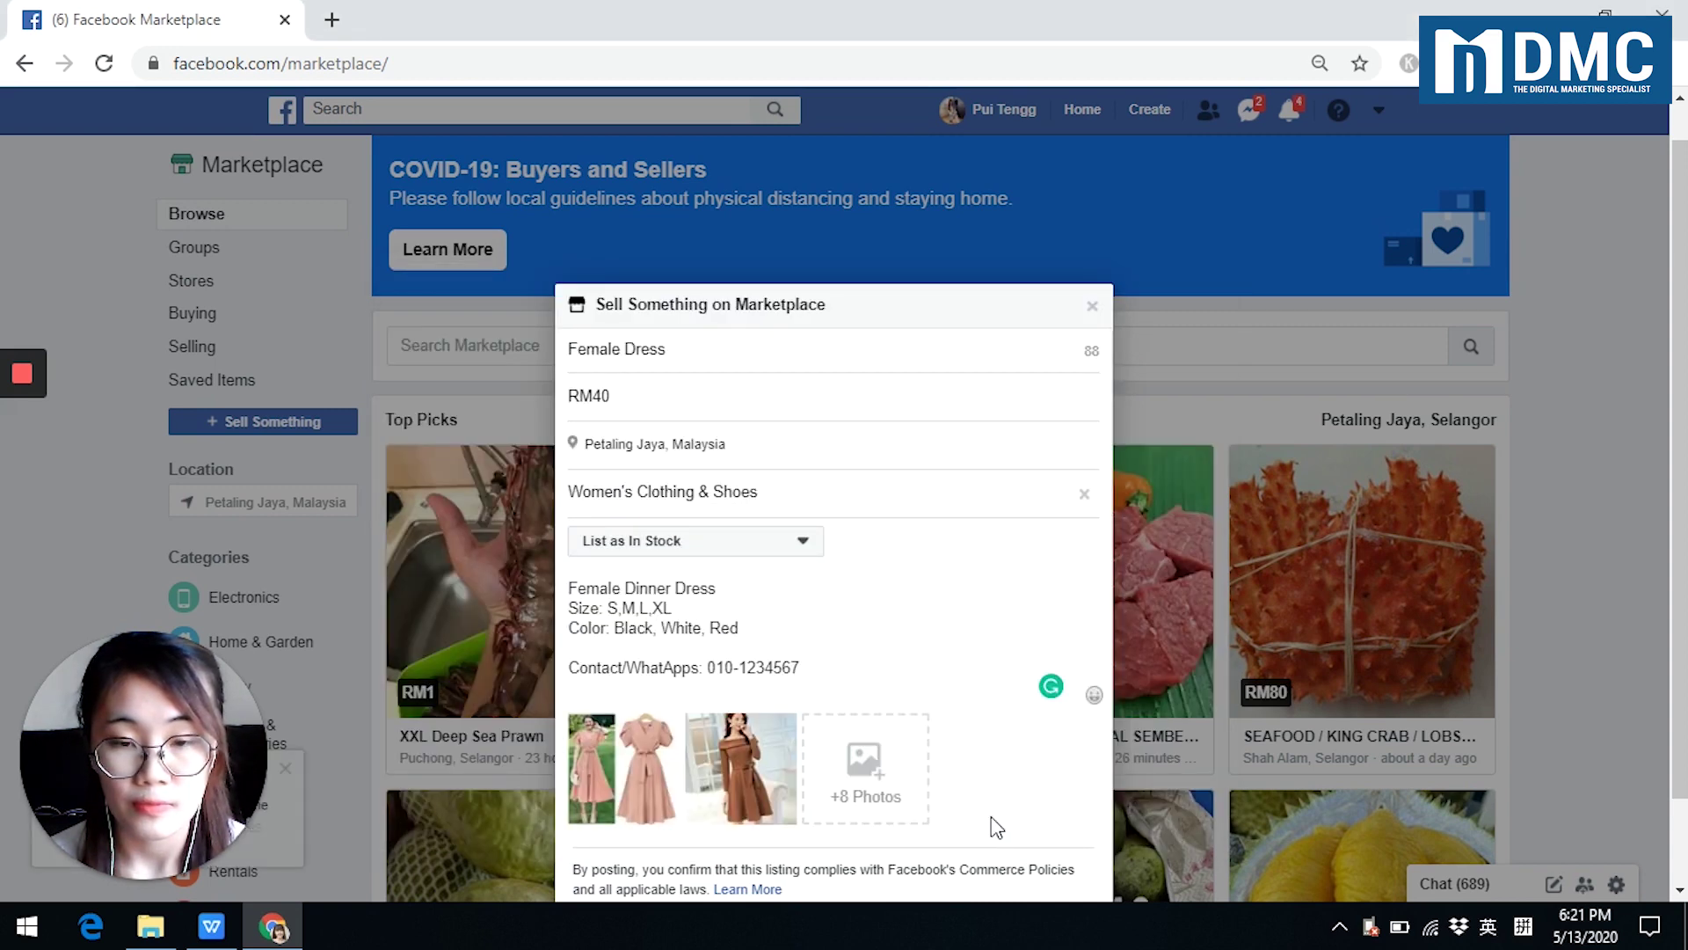
pyautogui.click(875, 772)
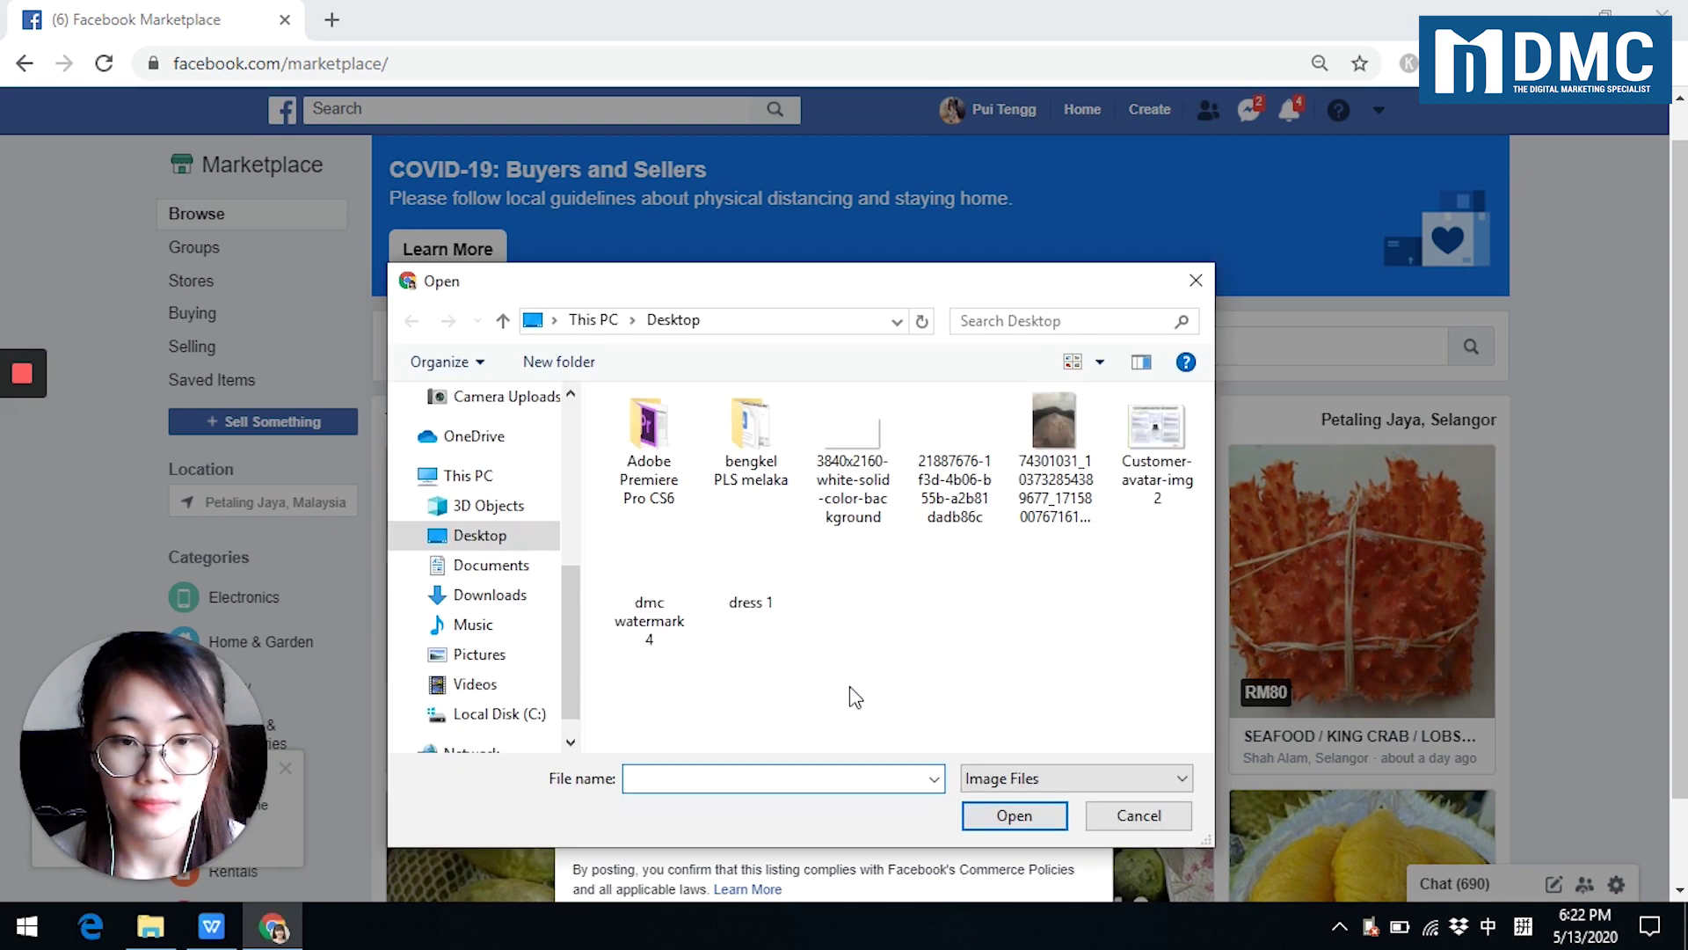
pyautogui.click(747, 694)
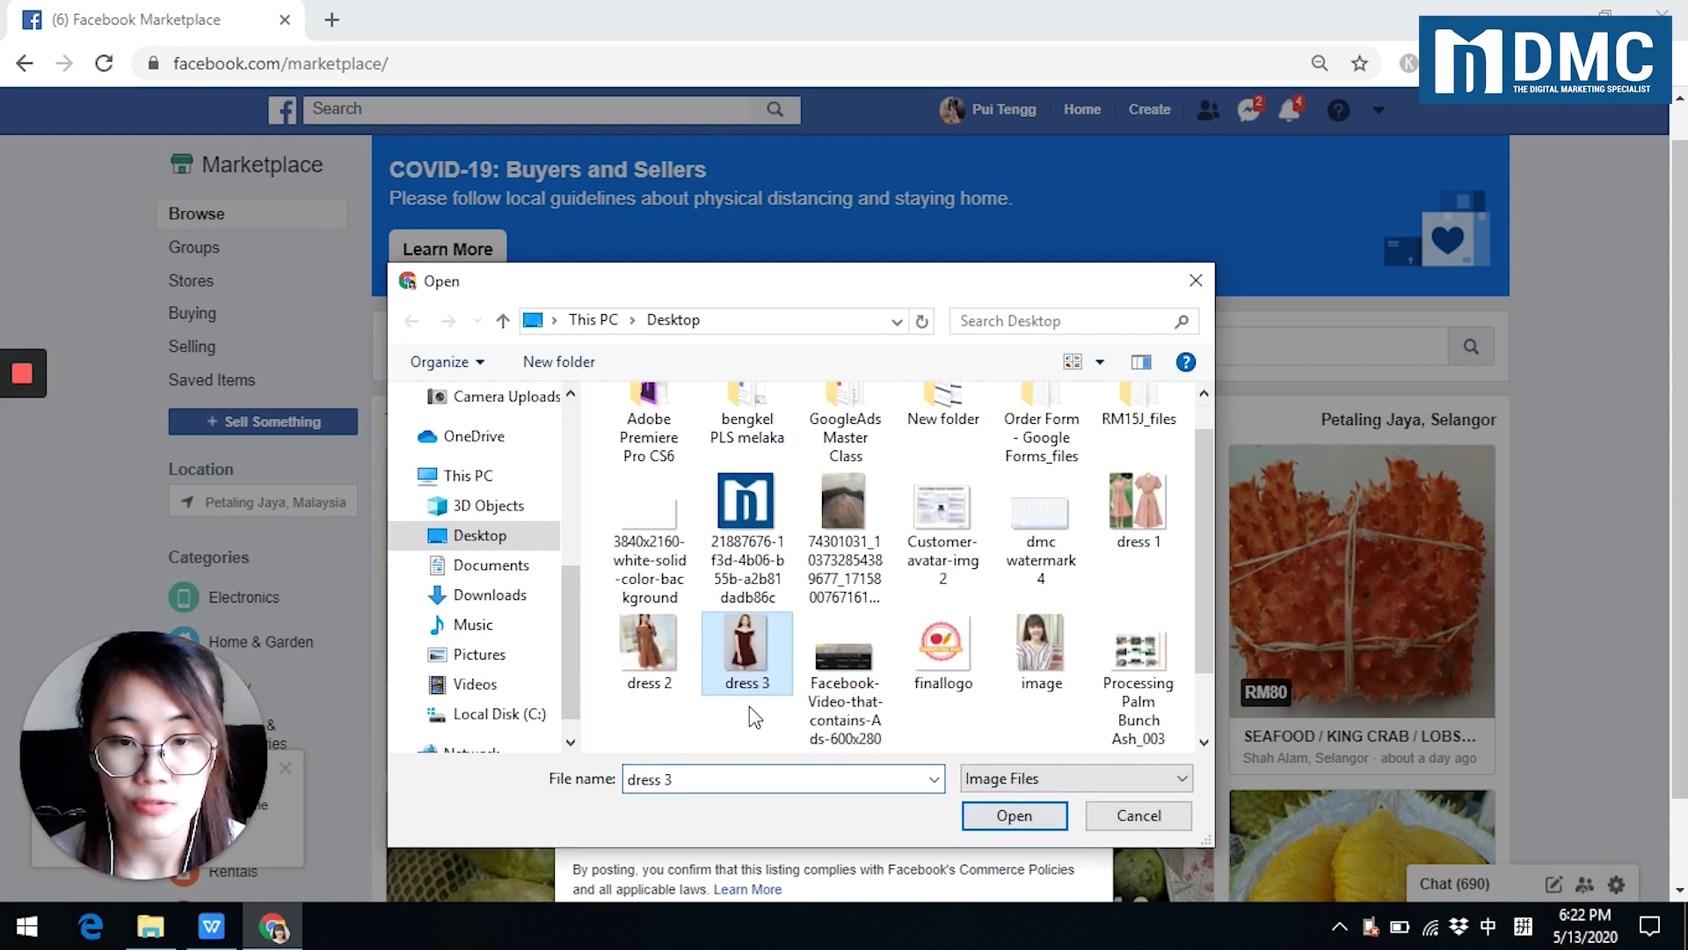
pyautogui.click(992, 825)
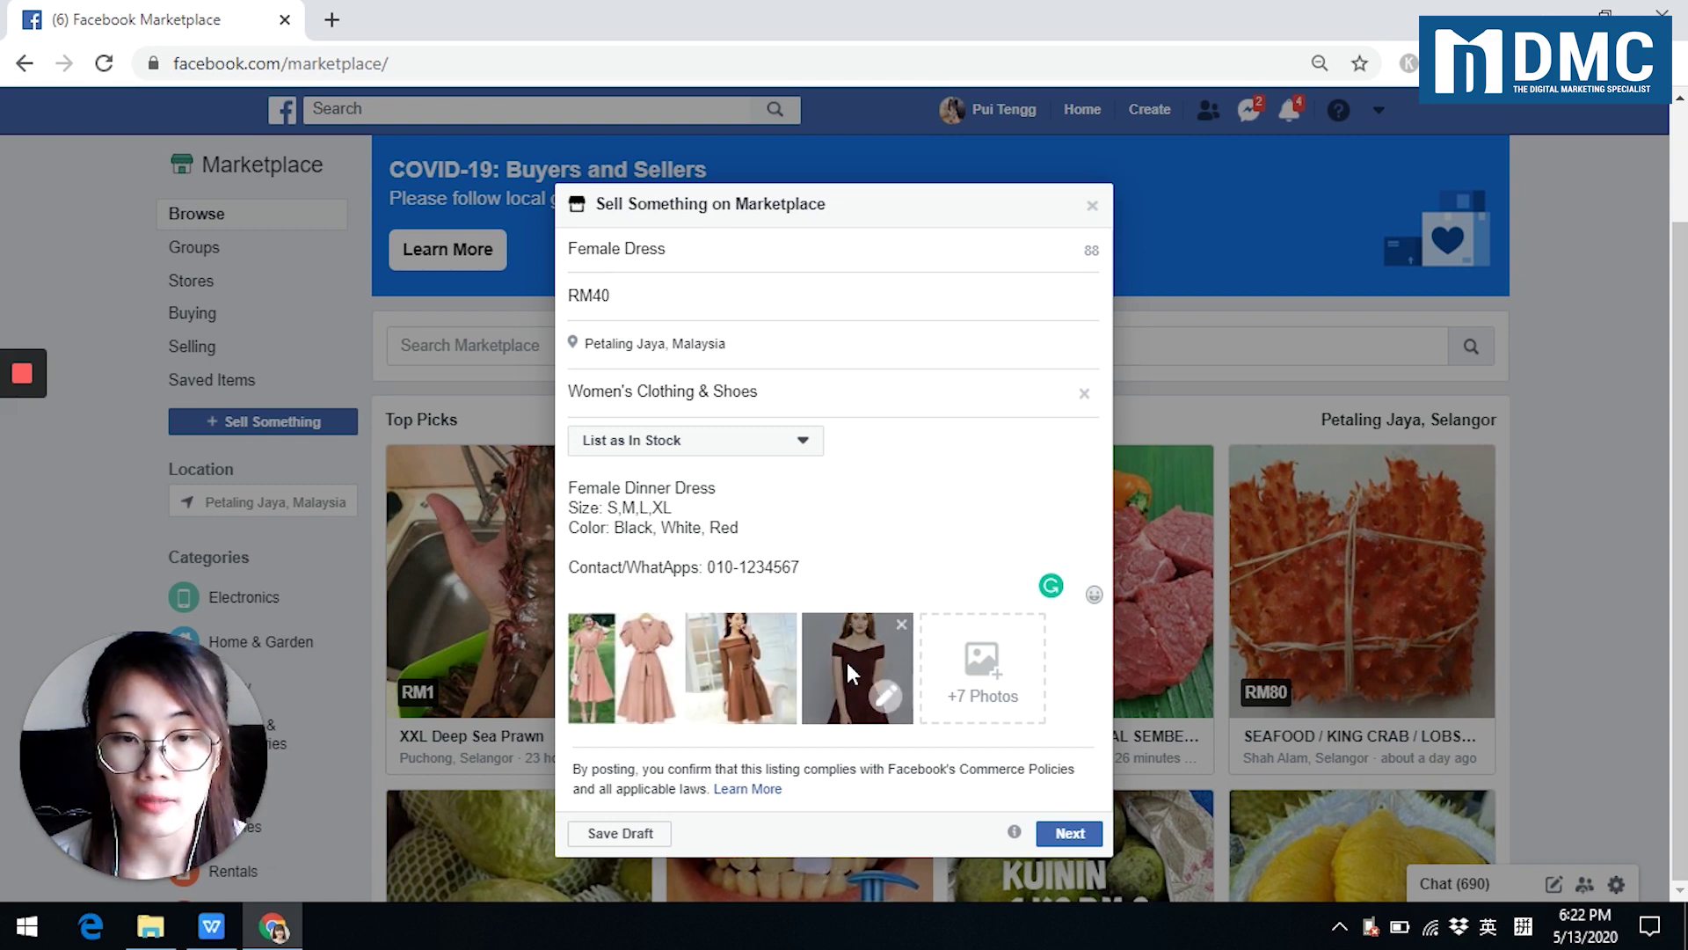
# Continue to the audience selection and publish the listing to Marketplace only, without selecting any groups.
pyautogui.click(1067, 835)
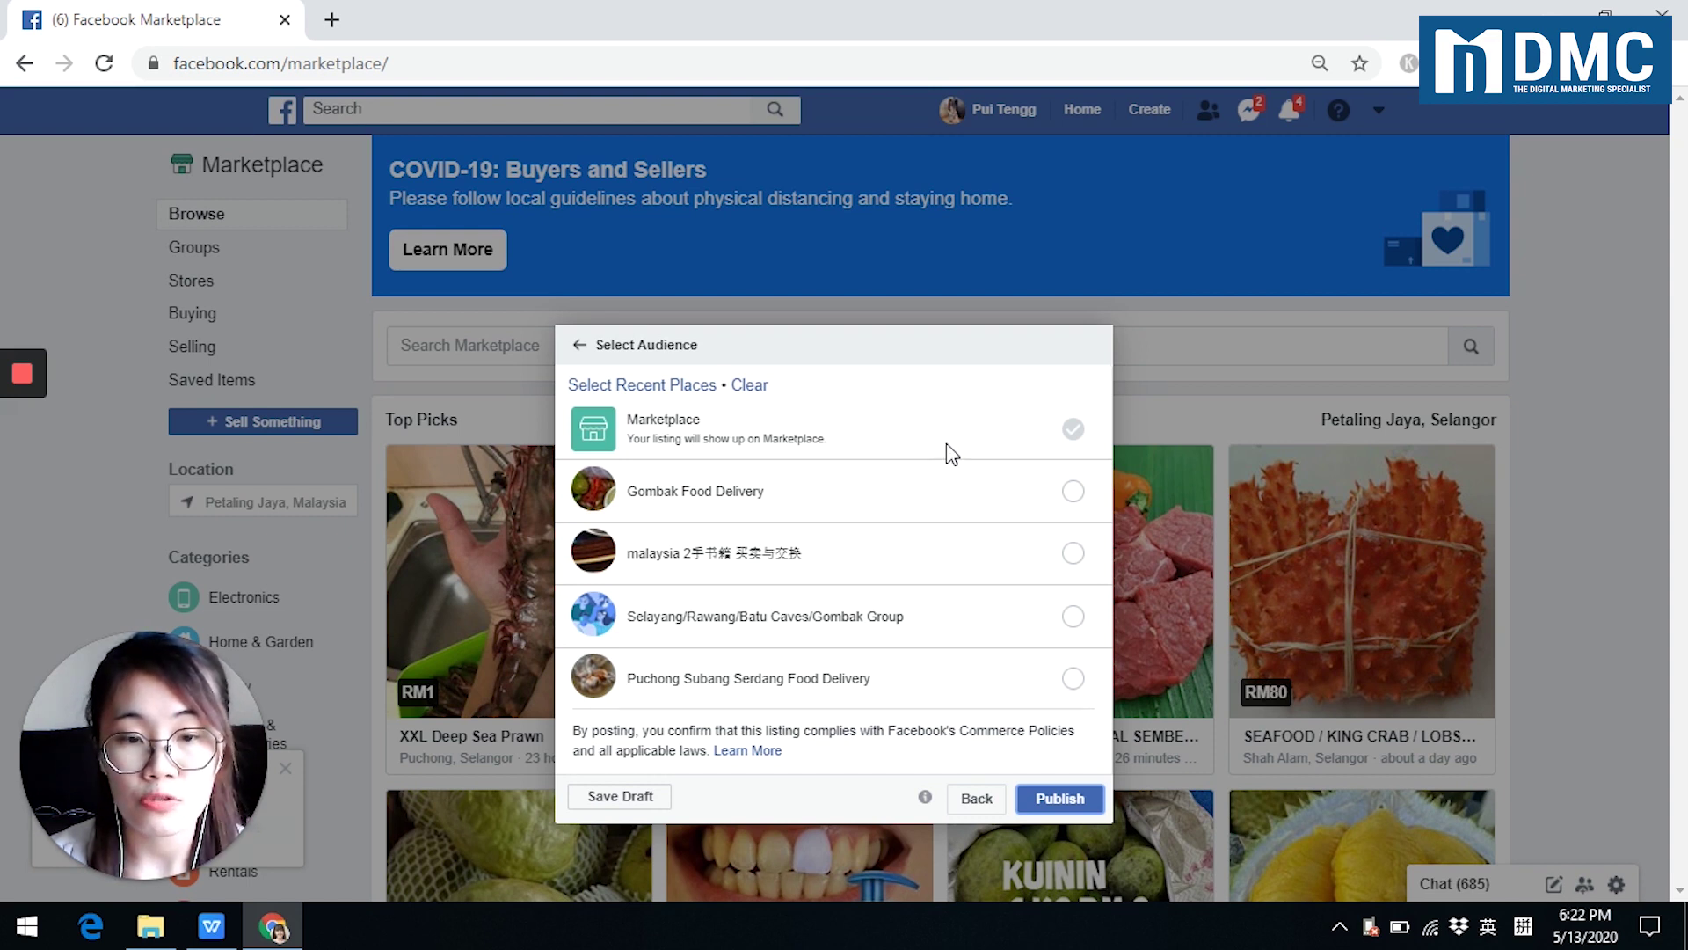
pyautogui.click(1060, 798)
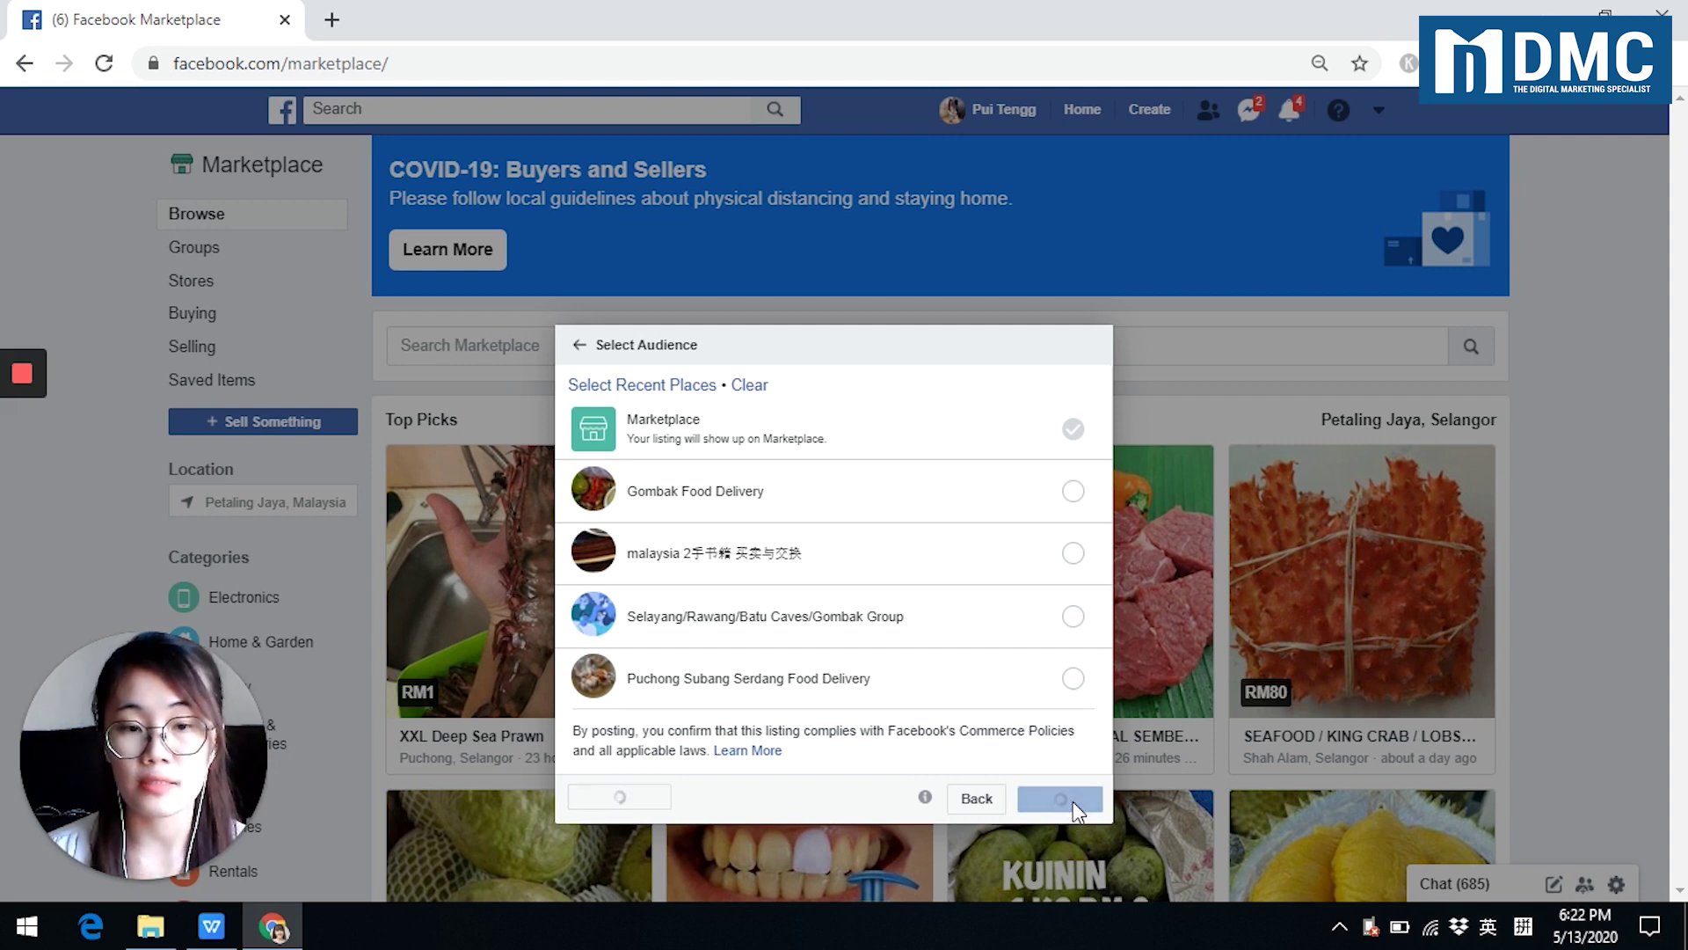